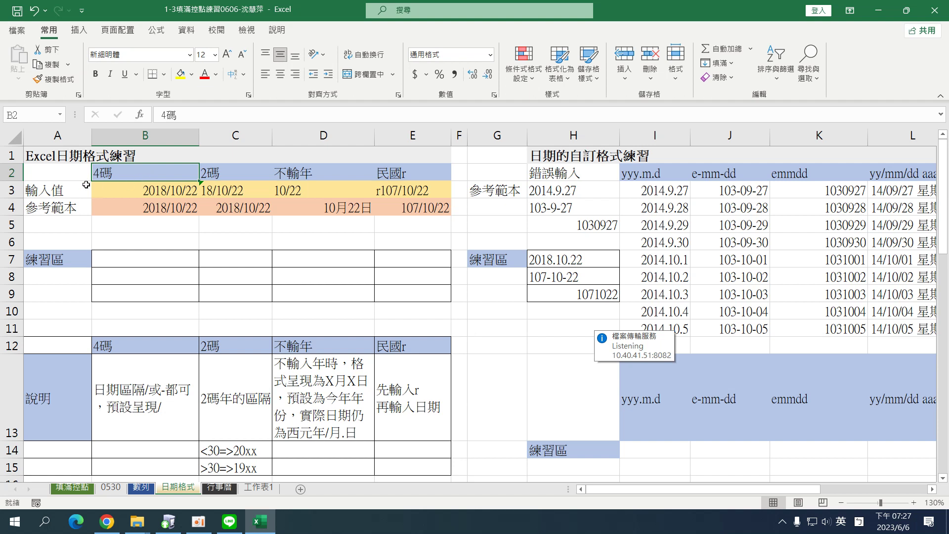
Review the four date-entry headers in row 2, the empty practice area B7:E9 and the separator note in B13
{"action": "left_click", "coordinate": [231, 172]}
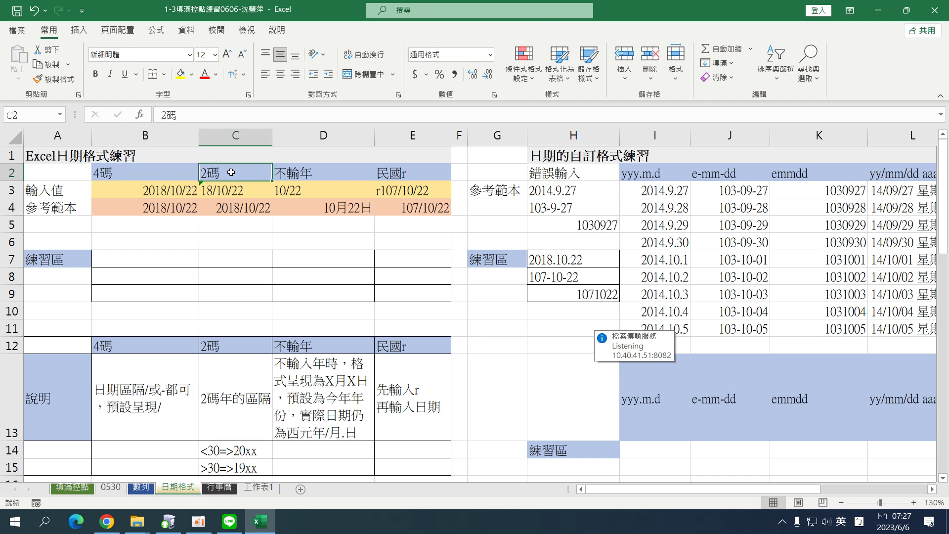
{"action": "left_click", "coordinate": [304, 175]}
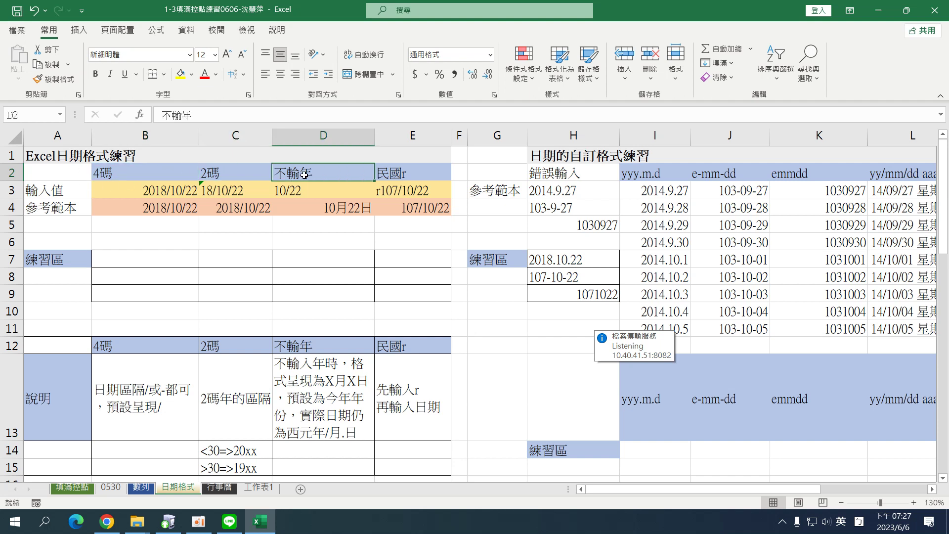
{"action": "left_click", "coordinate": [395, 177]}
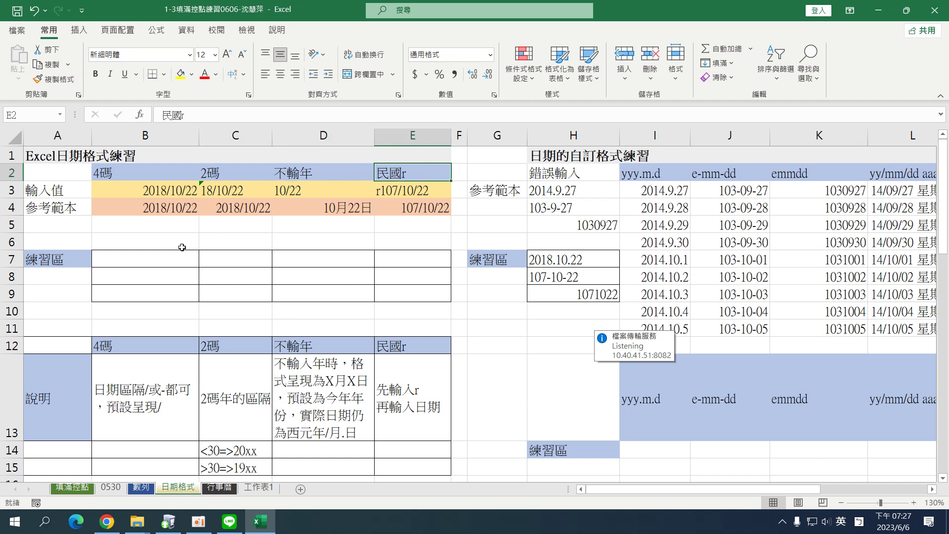
{"action": "left_click_drag", "start_coordinate": [129, 258], "coordinate": [420, 293]}
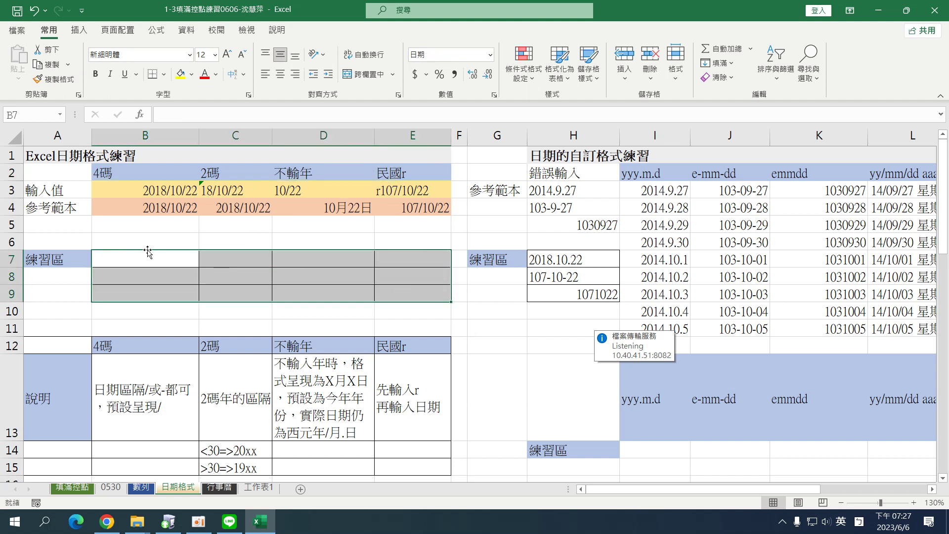
{"action": "left_click", "coordinate": [148, 252]}
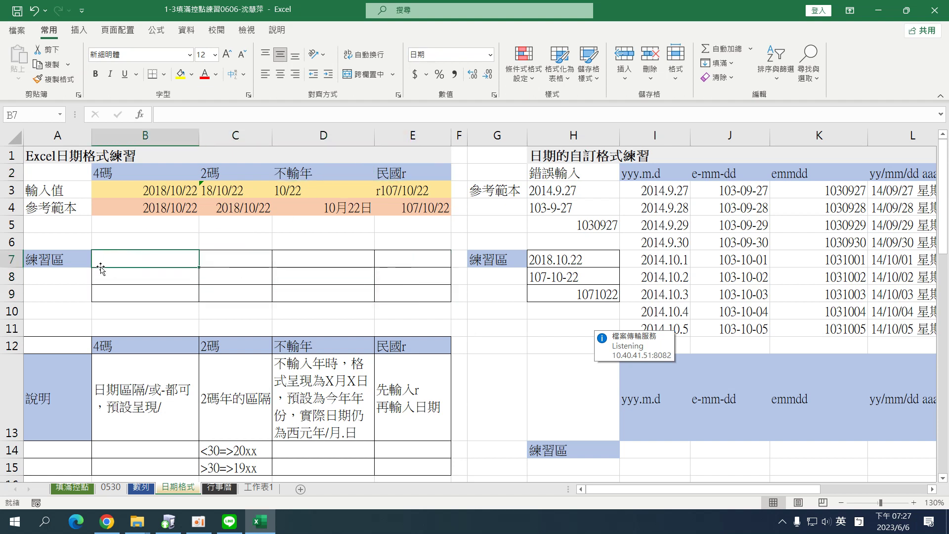
{"action": "left_click", "coordinate": [102, 378]}
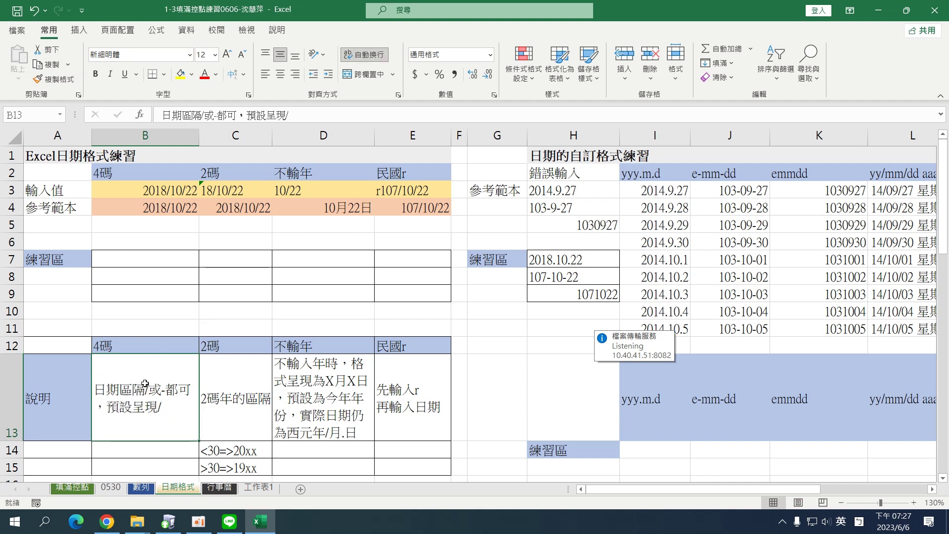
Enter the date 2023/6/6, separated by slashes, in B7 under the four-digit year heading
{"action": "left_click", "coordinate": [131, 261]}
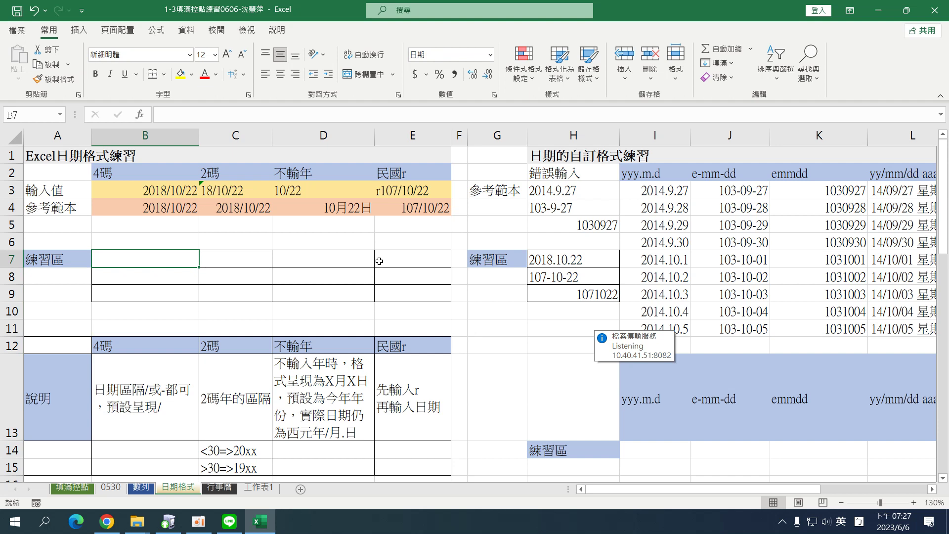
{"action": "type", "text": "20"}
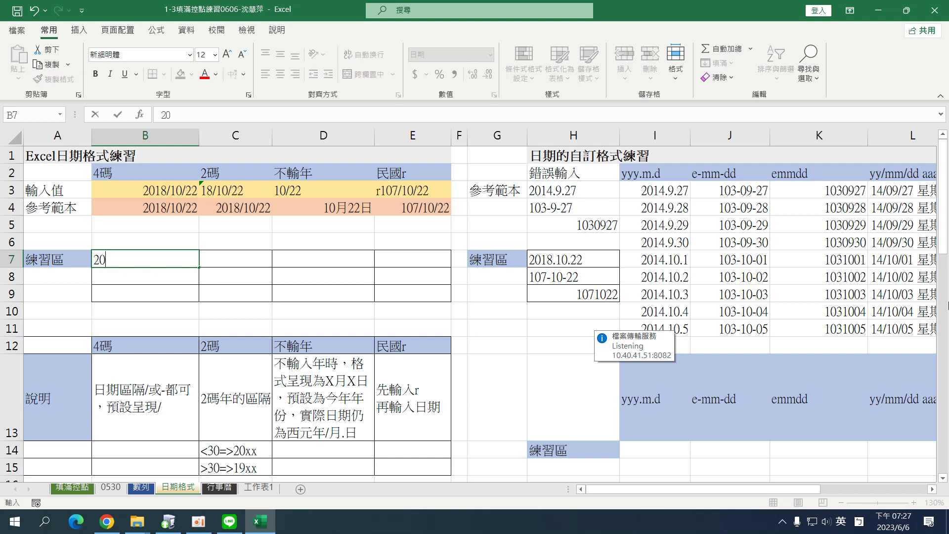
{"action": "type", "text": "23/06/9"}
{"action": "key", "text": "BackSpace"}
{"action": "type", "text": "6"}
{"action": "key", "text": "Return"}
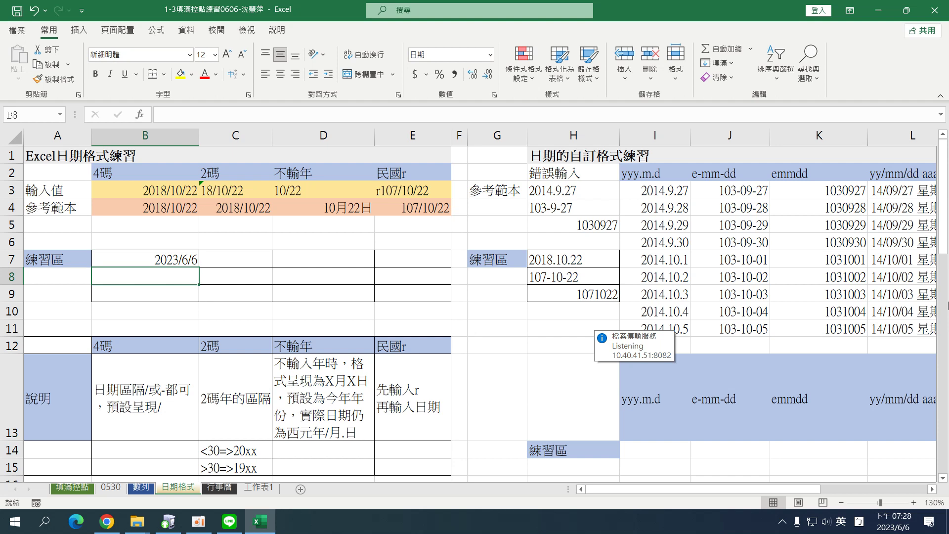
Enter the same date with hyphens, 2023-6-6, in practice cell B8
{"action": "type", "text": "2"}
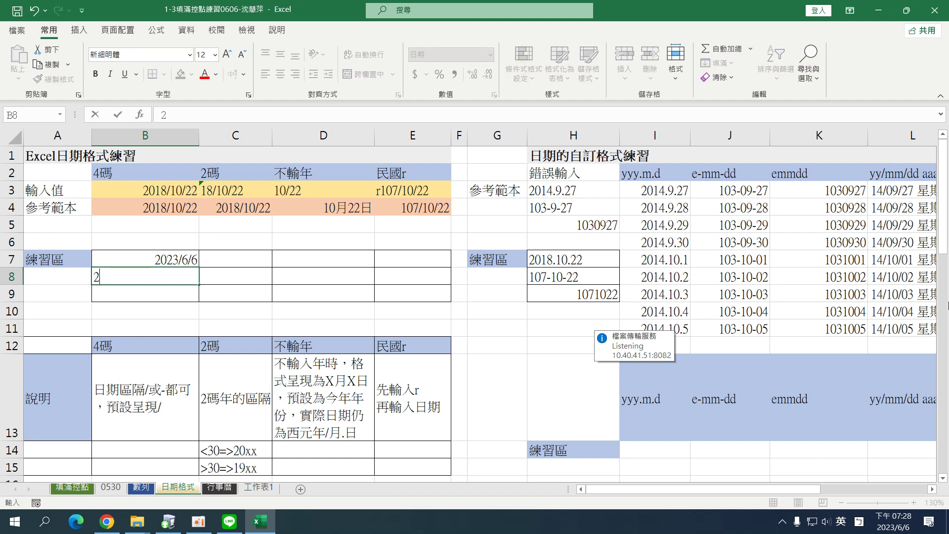
{"action": "type", "text": "023-6-6"}
{"action": "key", "text": "Return"}
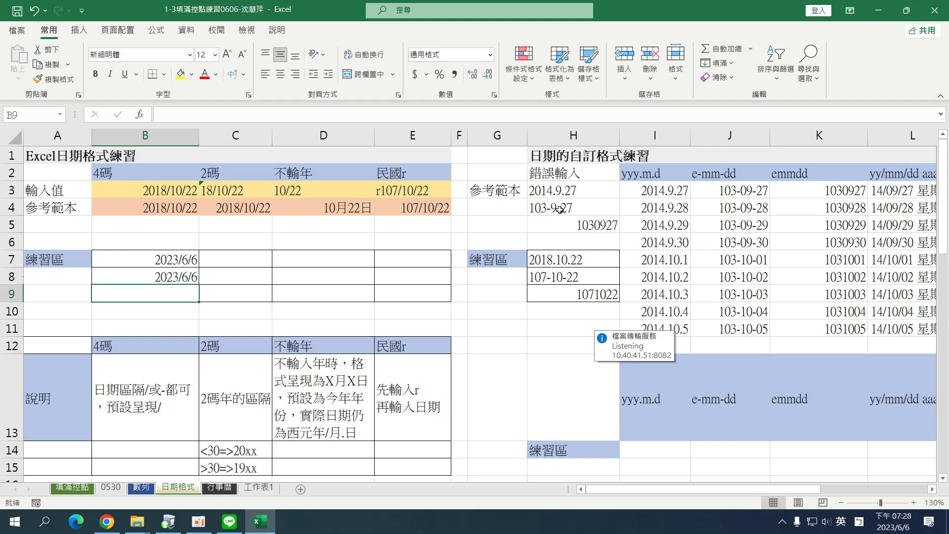
Compare the stored date values of B7 and B8 with the separator note in B13
{"action": "left_click", "coordinate": [165, 264]}
{"action": "left_click", "coordinate": [176, 278]}
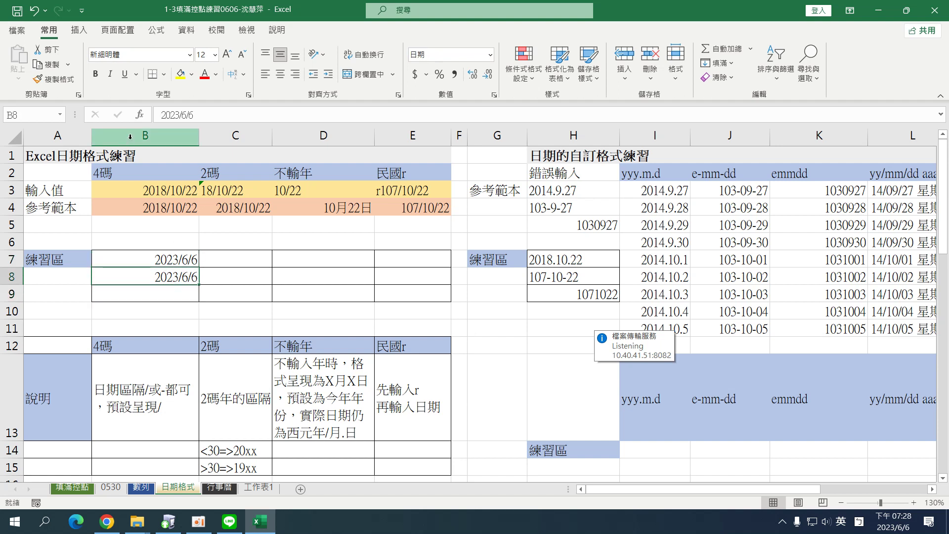
{"action": "left_click", "coordinate": [161, 256]}
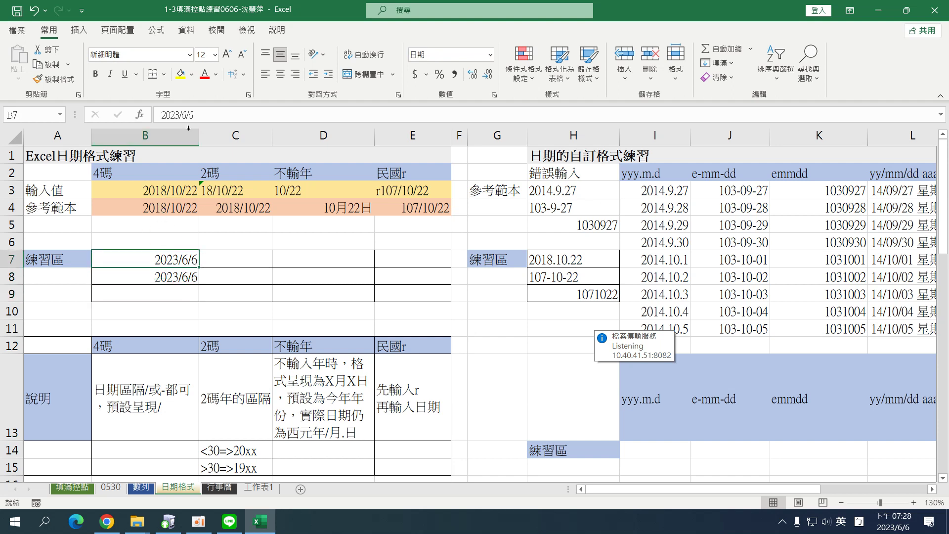
{"action": "left_click_drag", "start_coordinate": [179, 115], "coordinate": [198, 116]}
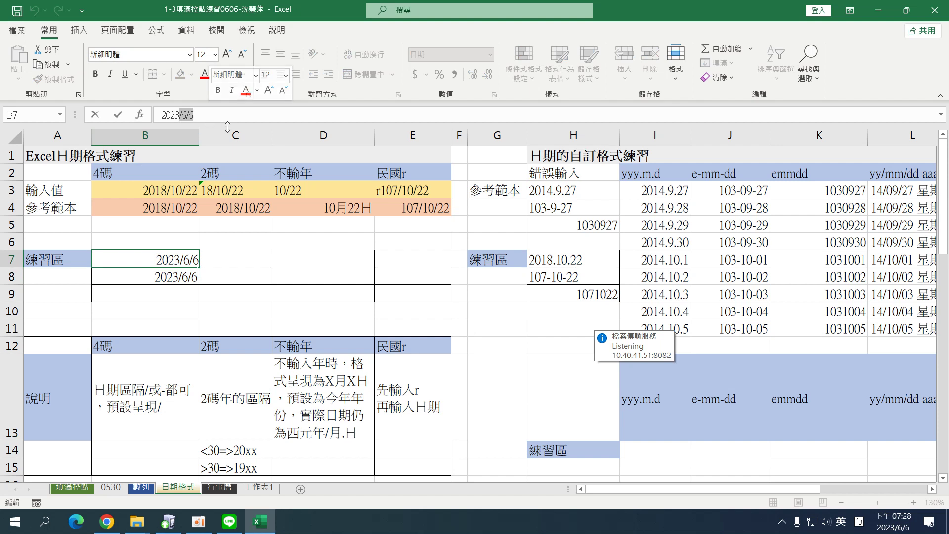
{"action": "left_click", "coordinate": [145, 403]}
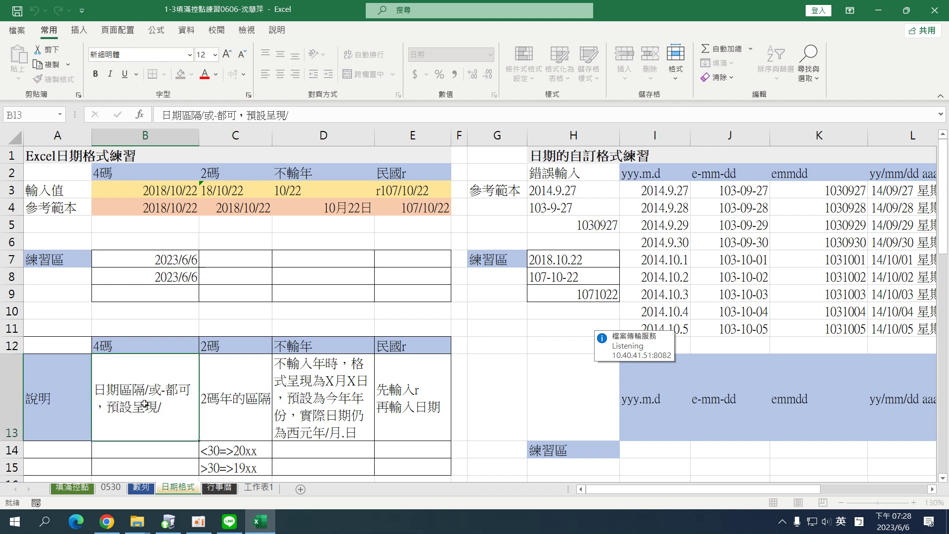
Try the date with dot separators by entering 2023.6.6 in B10, below the practice area
{"action": "left_click", "coordinate": [167, 292]}
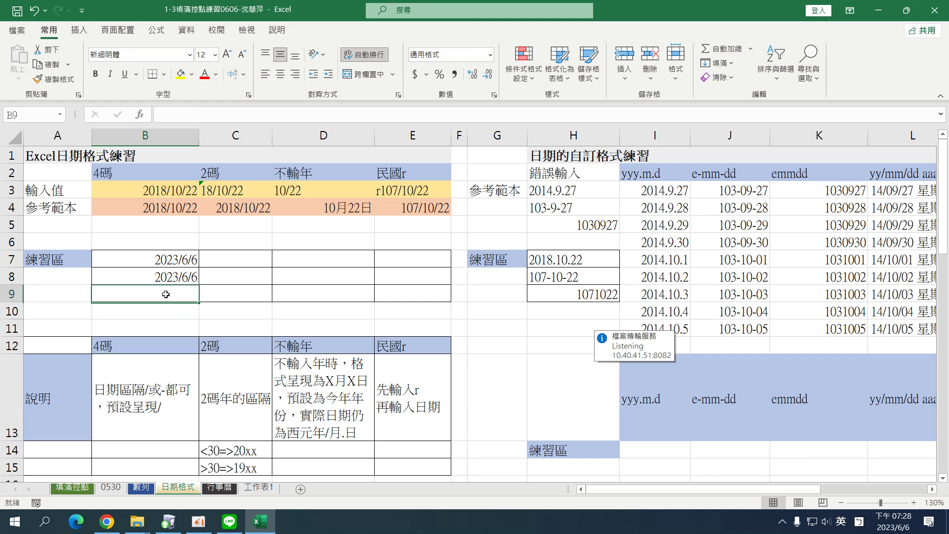
{"action": "left_click", "coordinate": [166, 312]}
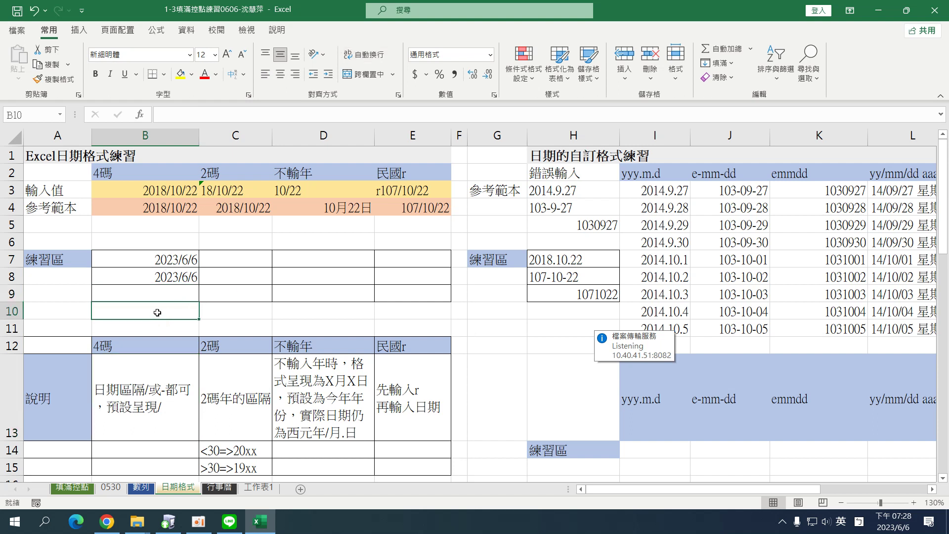
{"action": "type", "text": "2023"}
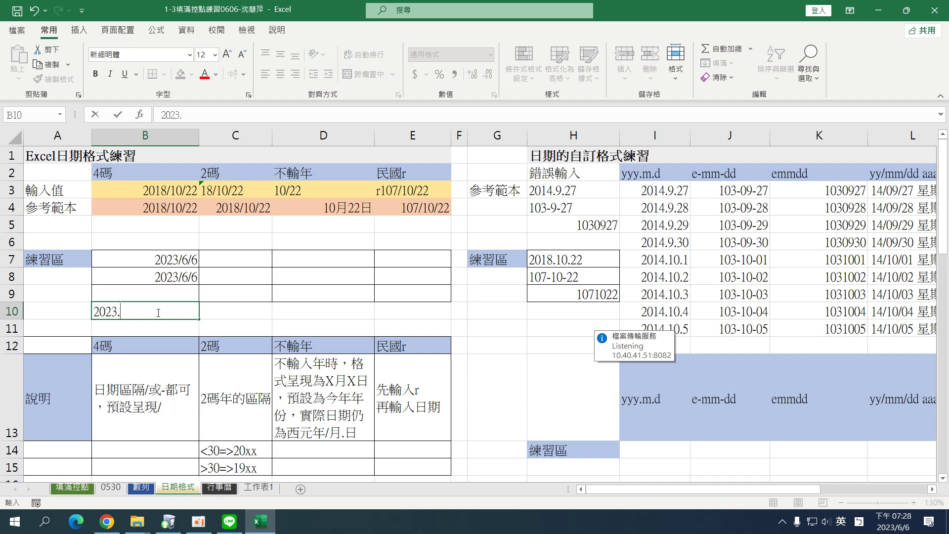
{"action": "type", "text": ".6.6"}
{"action": "key", "text": "Return"}
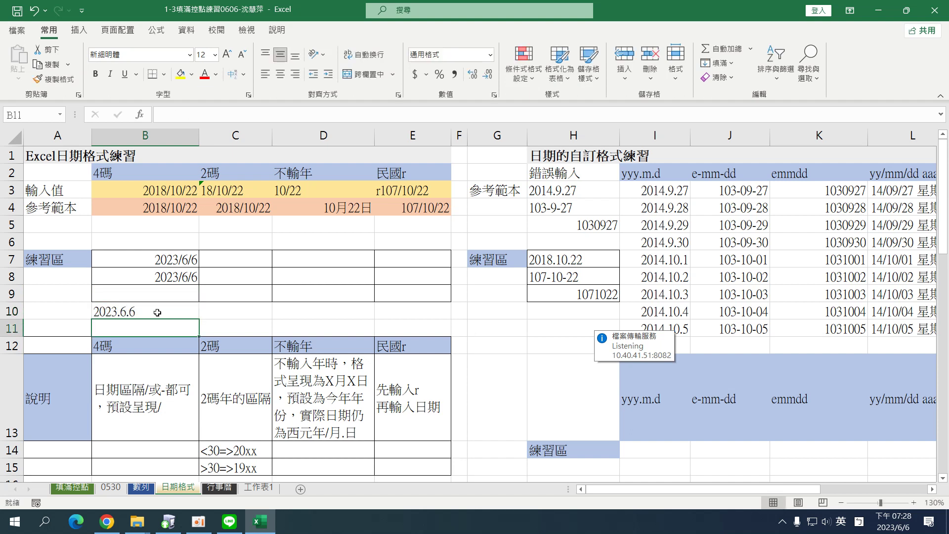
Inspect the stored content of the dotted entry in B10 and clear that cell
{"action": "left_click", "coordinate": [129, 308]}
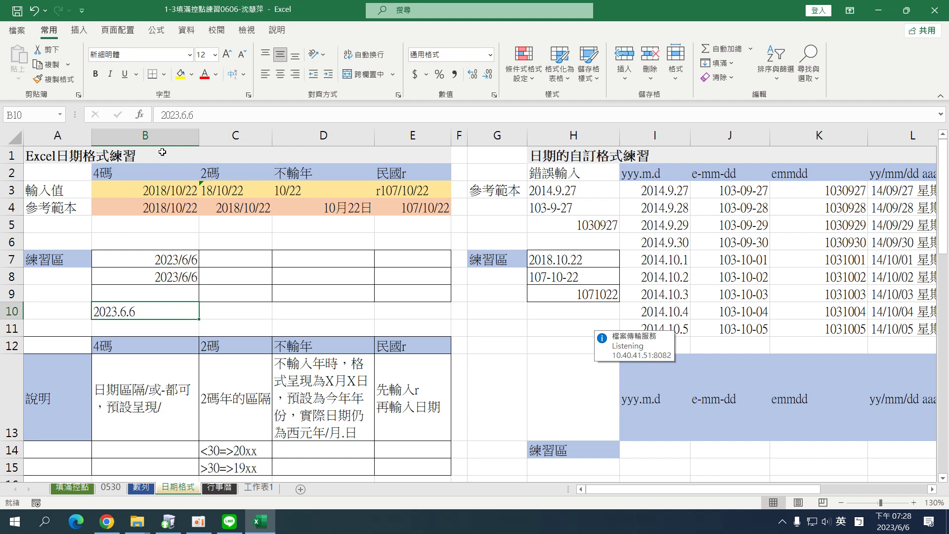
{"action": "left_click", "coordinate": [180, 115]}
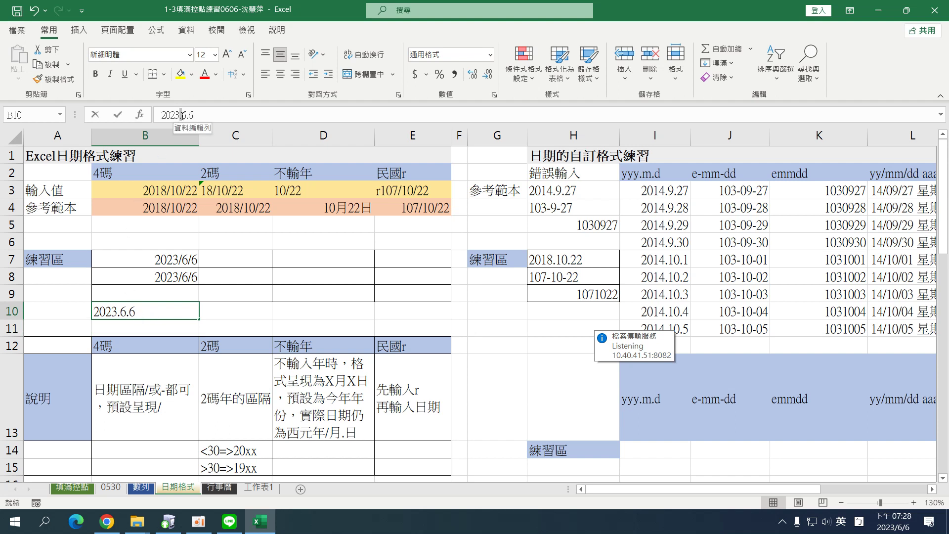
{"action": "left_click", "coordinate": [181, 115]}
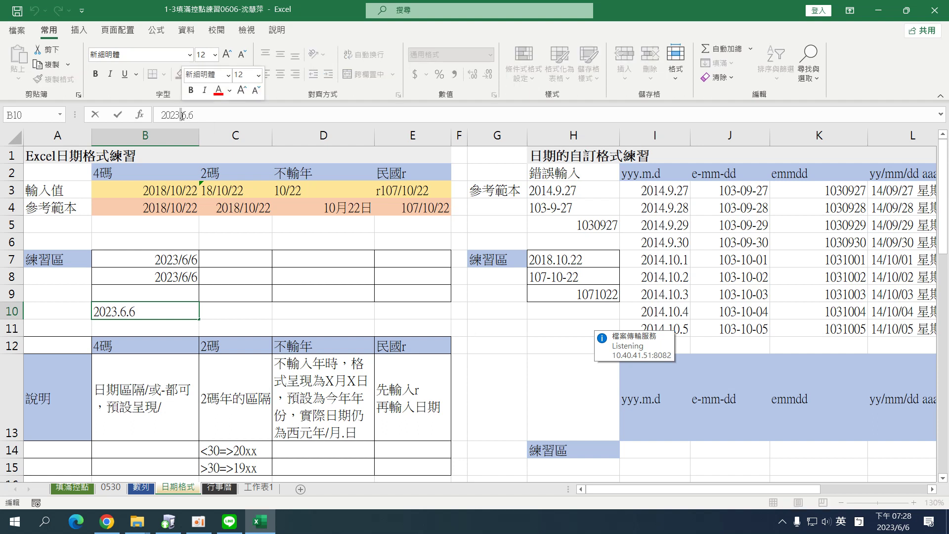
{"action": "left_click", "coordinate": [148, 312]}
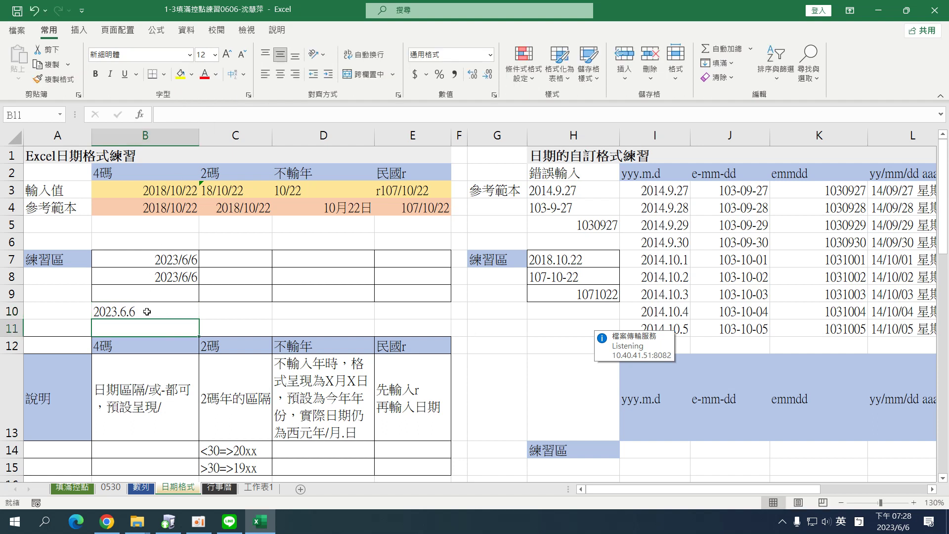
{"action": "key", "text": "Delete"}
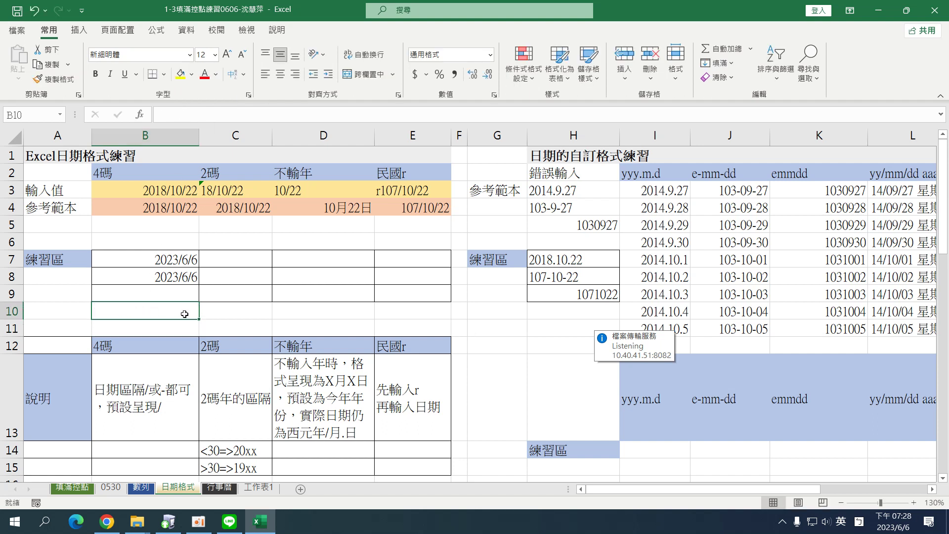
Enter the date with a two-digit year, 23/6/6, in C7
{"action": "left_click", "coordinate": [245, 262]}
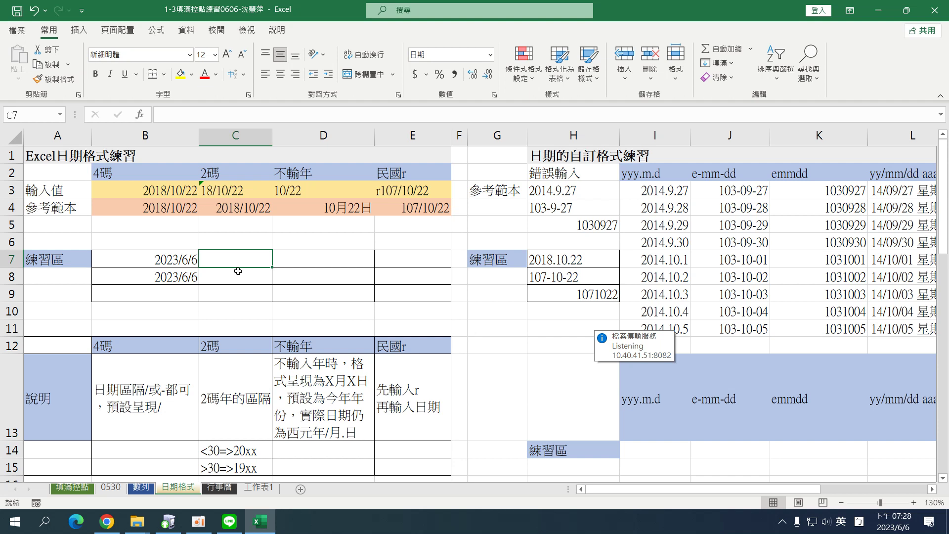
{"action": "type", "text": "23"}
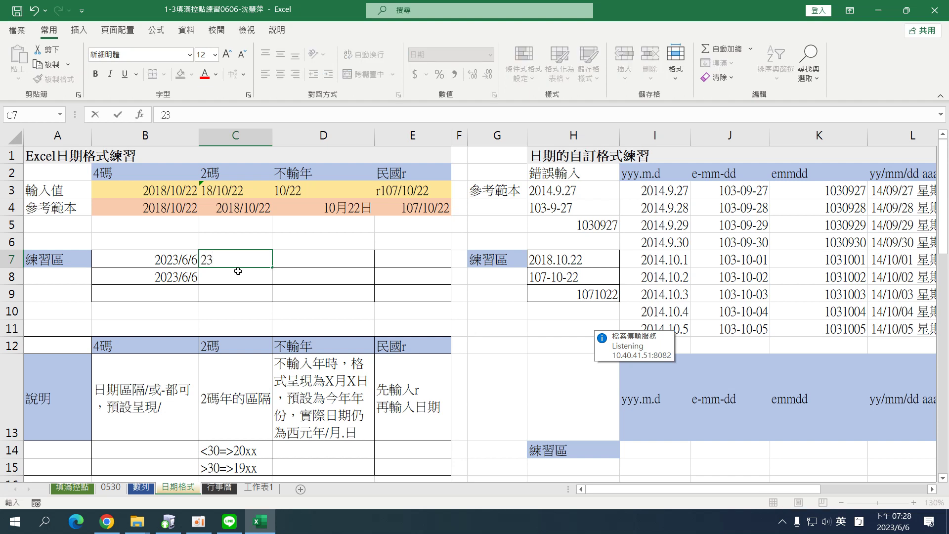
{"action": "type", "text": "/6/6"}
{"action": "key", "text": "ctrl+Return"}
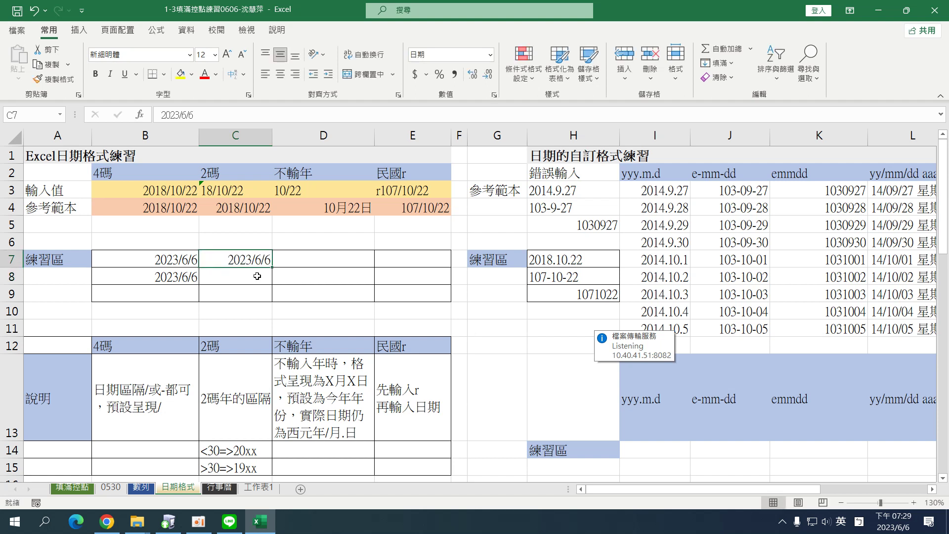
Enter 33/6/6 in C8 to test a two-digit year above 30, and check its stored value
{"action": "left_click", "coordinate": [242, 273]}
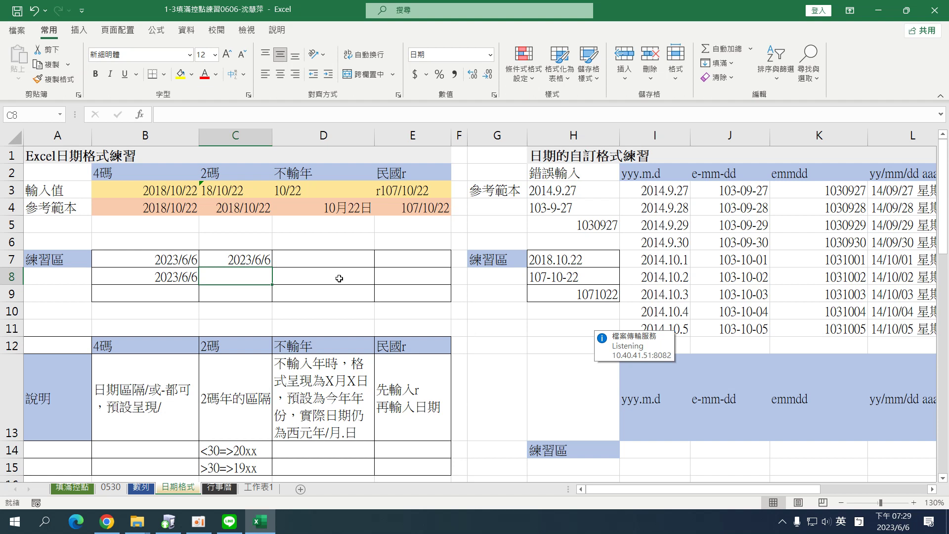
{"action": "type", "text": "33/6/6"}
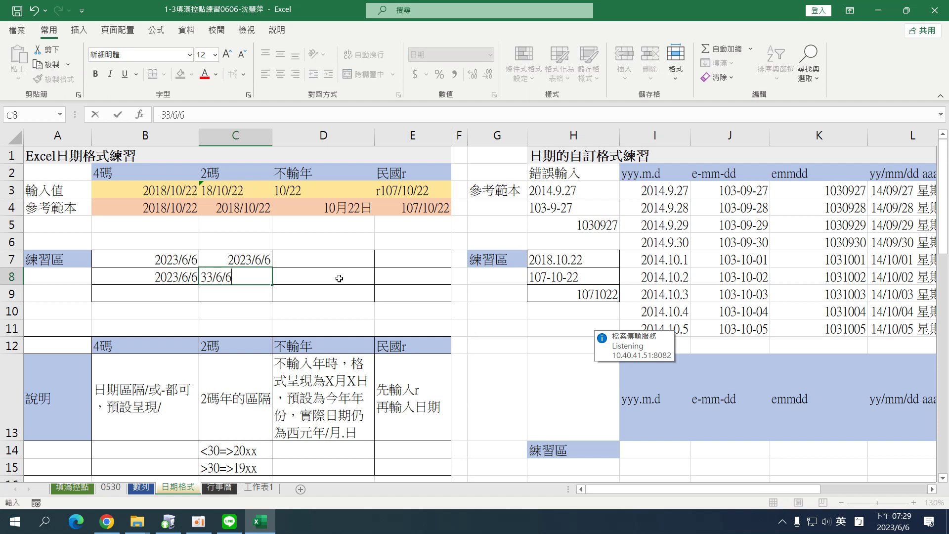
{"action": "key", "text": "Return"}
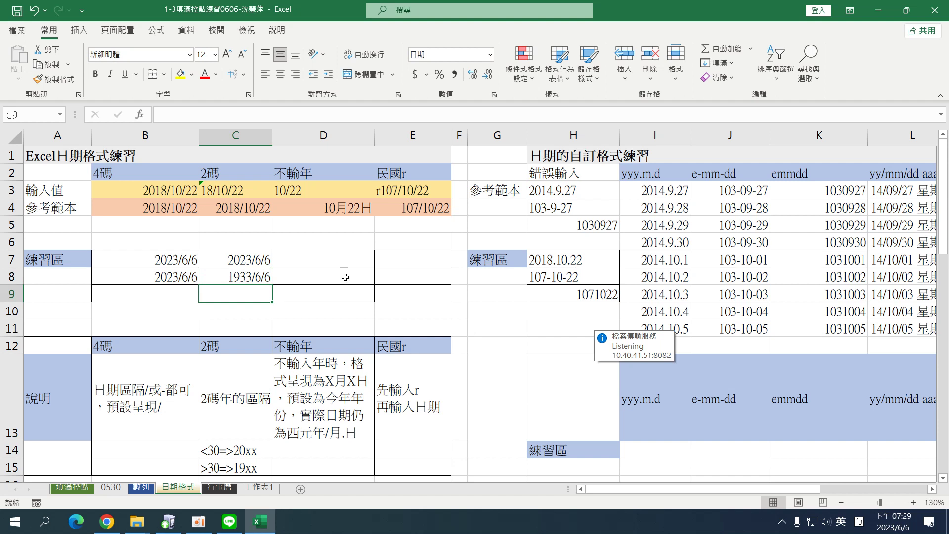
{"action": "left_click", "coordinate": [243, 280]}
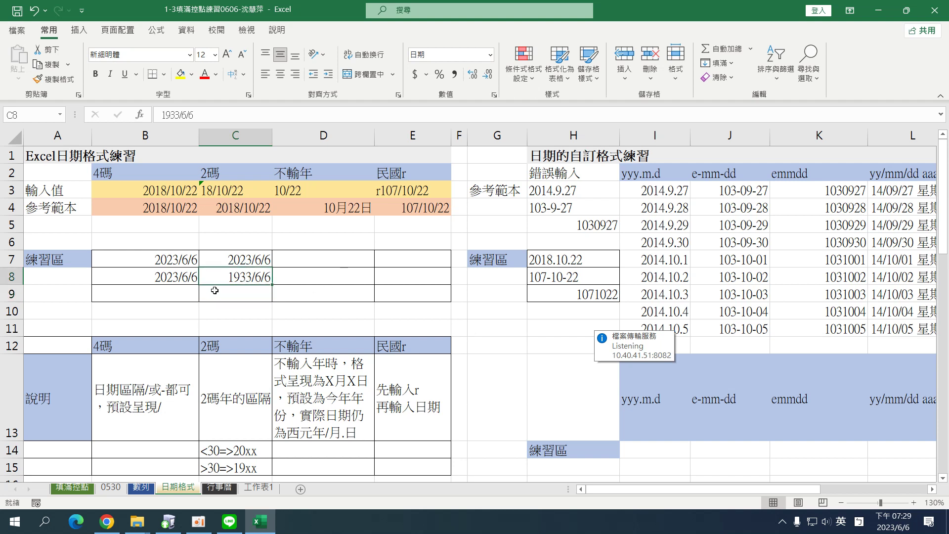
Enter 29/12/31 in C9 to test a two-digit year below 30, and check its stored value
{"action": "left_click", "coordinate": [242, 293]}
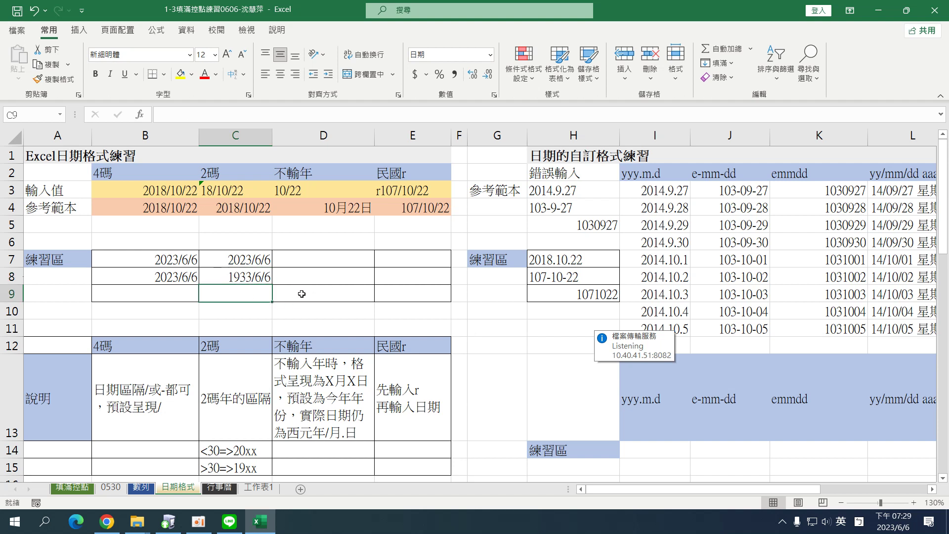
{"action": "type", "text": "29/"}
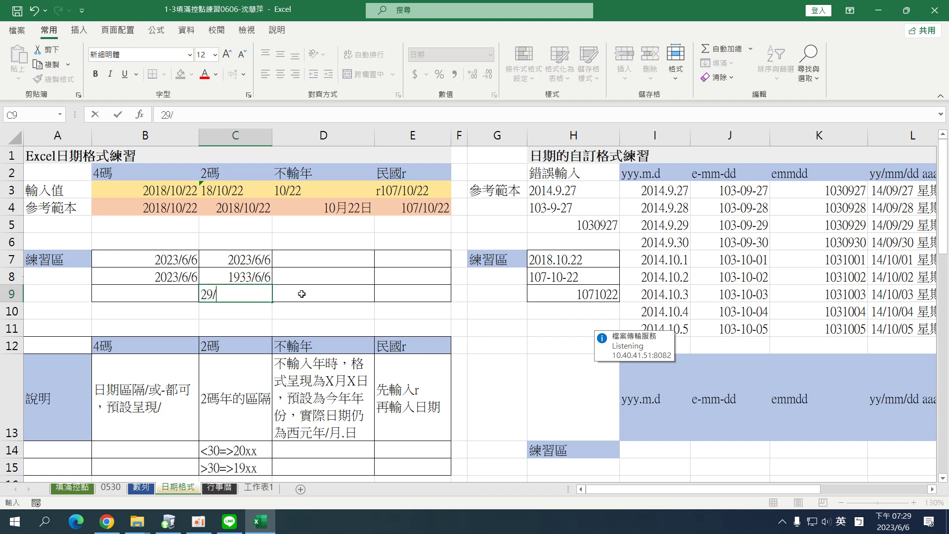
{"action": "type", "text": "12/31"}
{"action": "key", "text": "Return"}
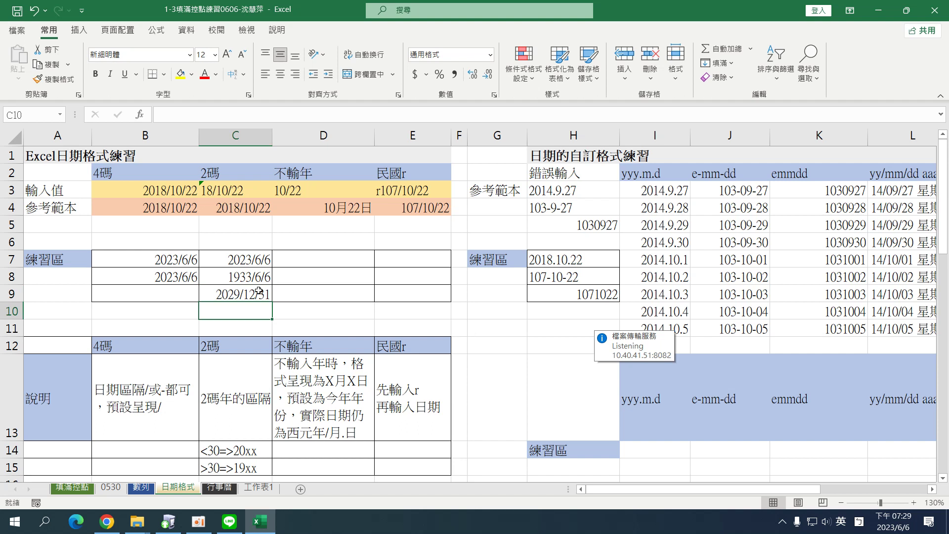
{"action": "left_click", "coordinate": [239, 295]}
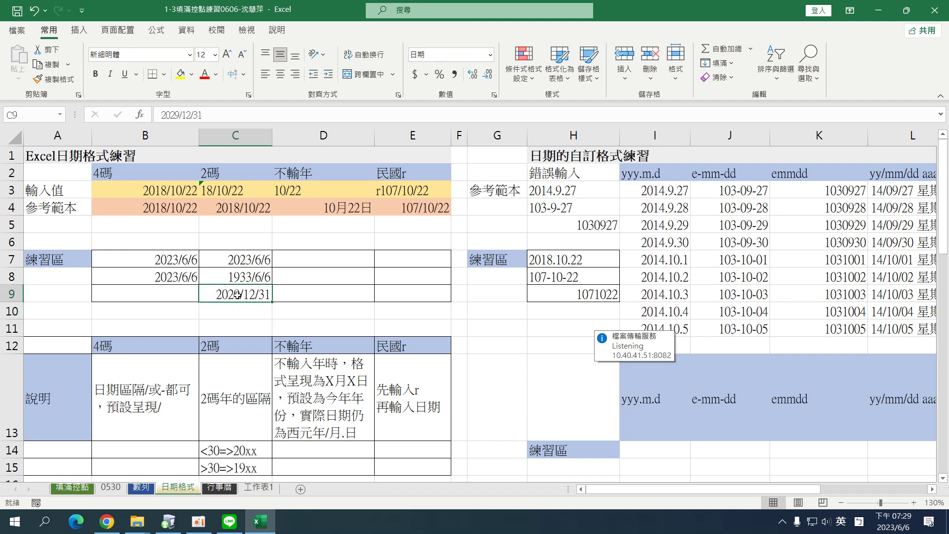
Enter 30/1/1 in C10 to test a two-digit year of exactly 30, and review the year rules in C14:C15
{"action": "left_click", "coordinate": [236, 315]}
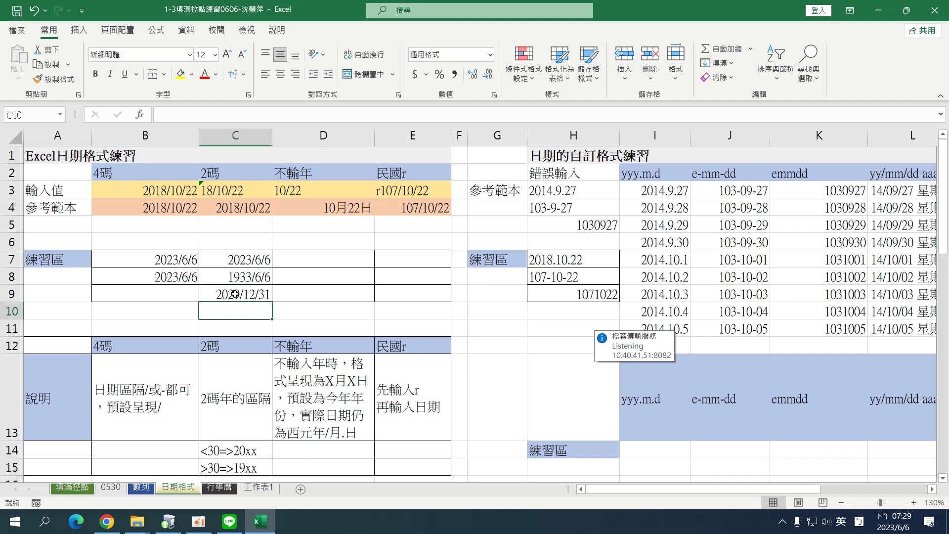
{"action": "left_click", "coordinate": [235, 294]}
{"action": "left_click", "coordinate": [229, 309]}
{"action": "type", "text": "30/1/1"}
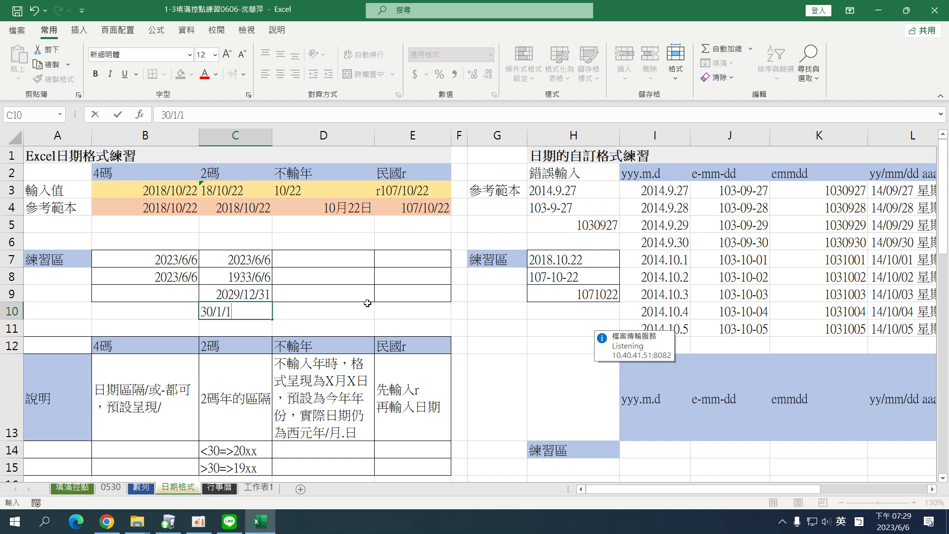
{"action": "key", "text": "Return"}
{"action": "left_click", "coordinate": [224, 468]}
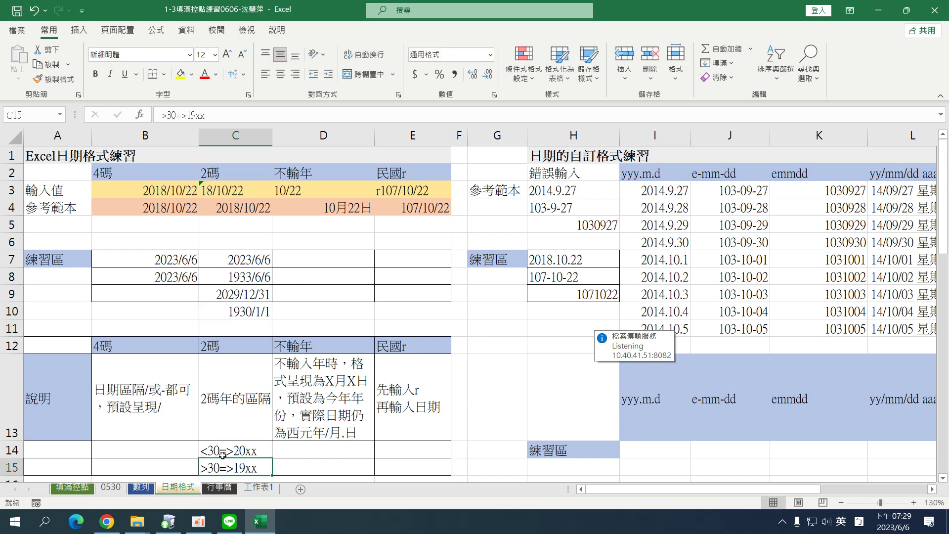
{"action": "left_click_drag", "start_coordinate": [223, 455], "coordinate": [230, 462]}
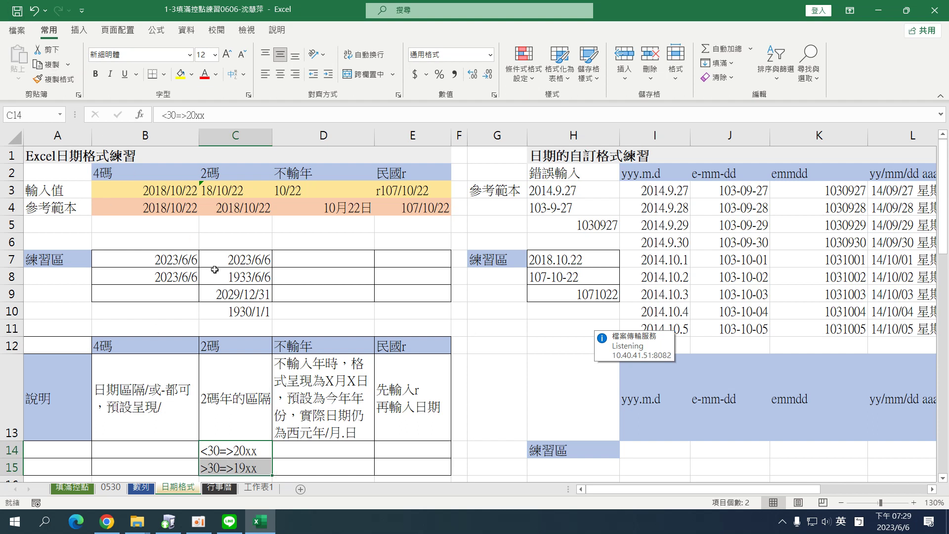
Reset the number format of the practice cells D7:E9 to General (一般)
{"action": "left_click", "coordinate": [300, 252]}
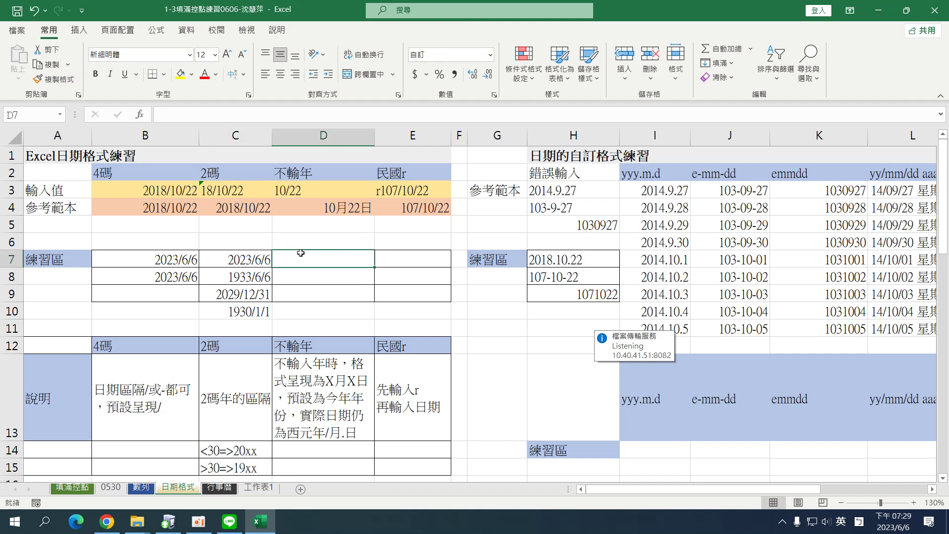
{"action": "left_click_drag", "start_coordinate": [301, 252], "coordinate": [409, 292]}
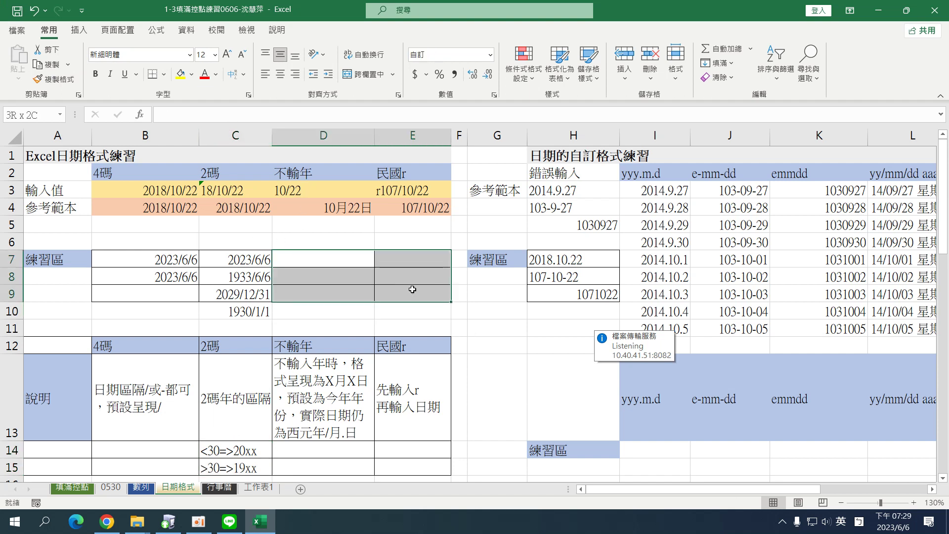
{"action": "left_click", "coordinate": [490, 55]}
{"action": "left_click", "coordinate": [475, 74]}
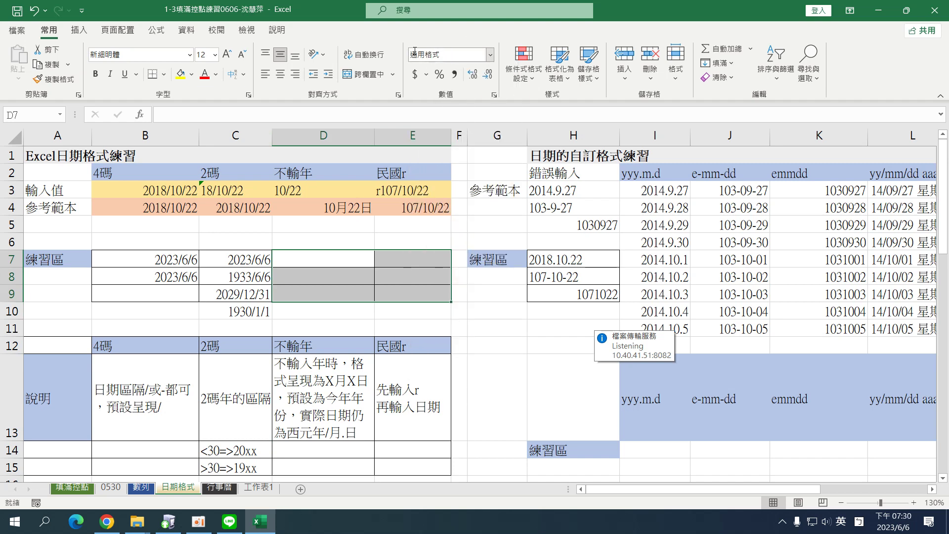
Enter the date without a year, 6/6, in D7 and check its stored value
{"action": "left_click", "coordinate": [317, 263]}
{"action": "type", "text": "6/6"}
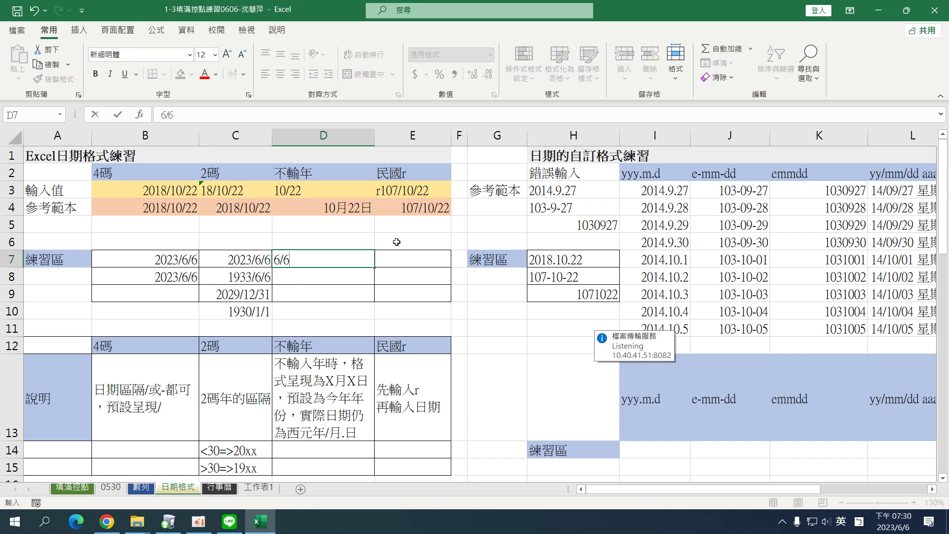
{"action": "key", "text": "Return"}
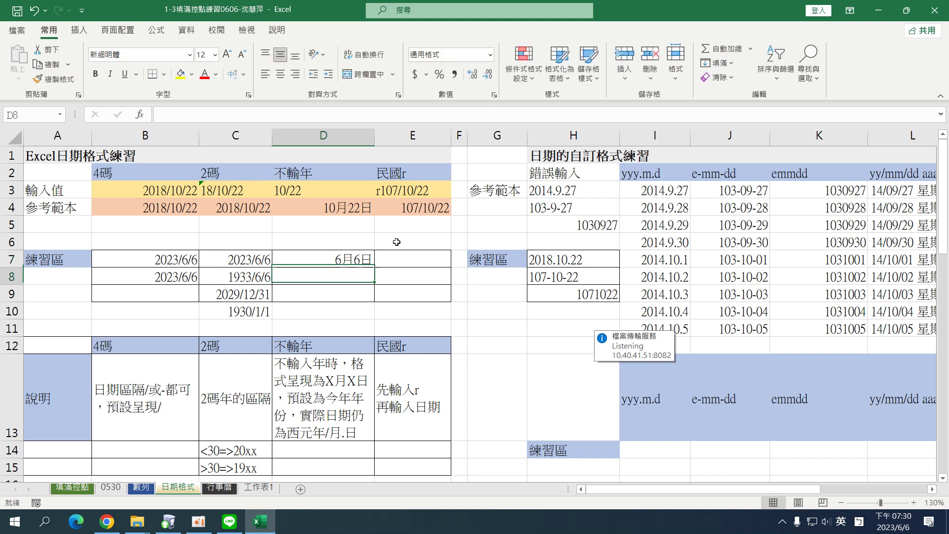
{"action": "left_click", "coordinate": [344, 263]}
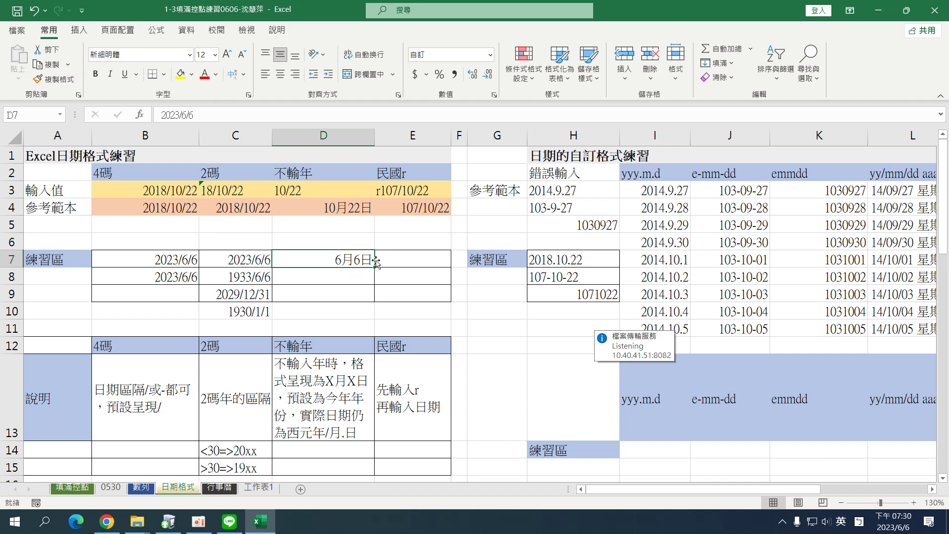
{"action": "left_click_drag", "start_coordinate": [159, 114], "coordinate": [233, 118]}
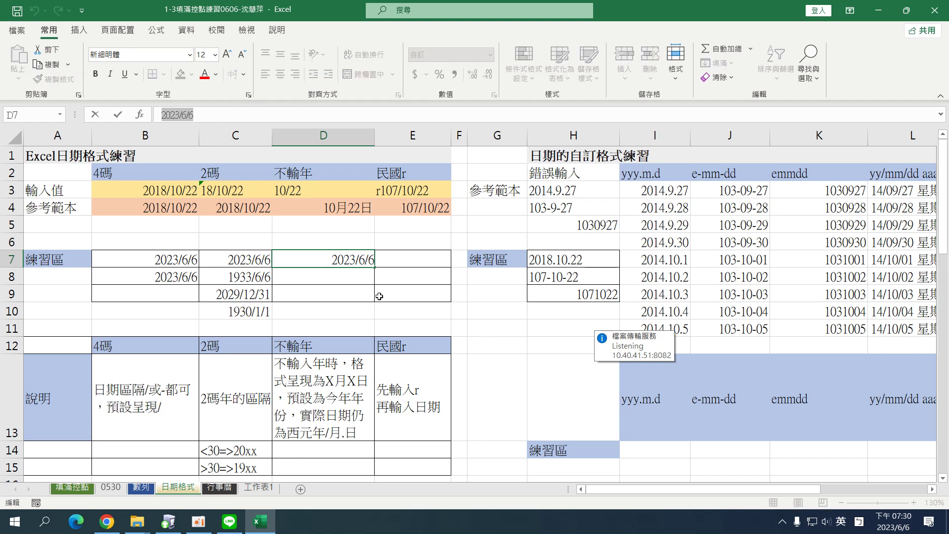
{"action": "left_click", "coordinate": [350, 280]}
{"action": "left_click", "coordinate": [343, 258]}
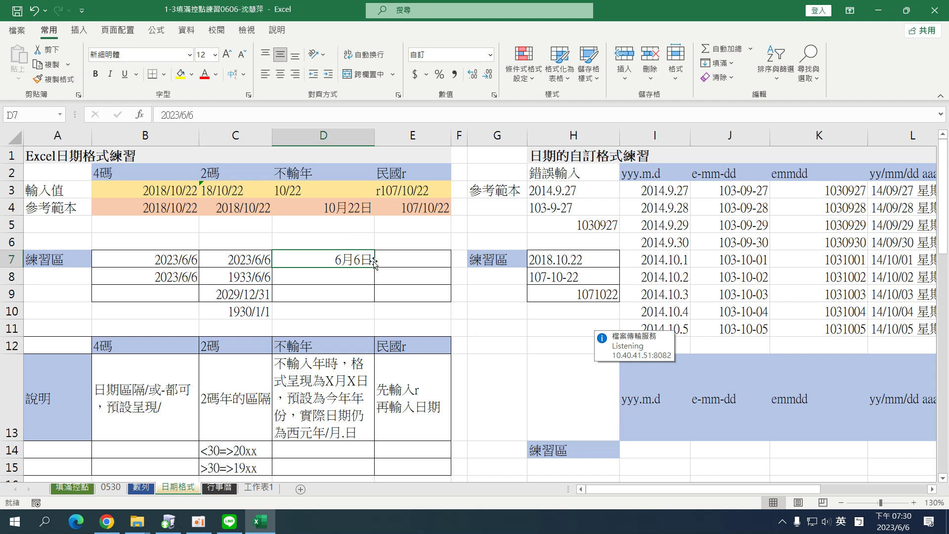
Inspect the custom number format code applied to D7 in the cell format settings
{"action": "left_click", "coordinate": [494, 96]}
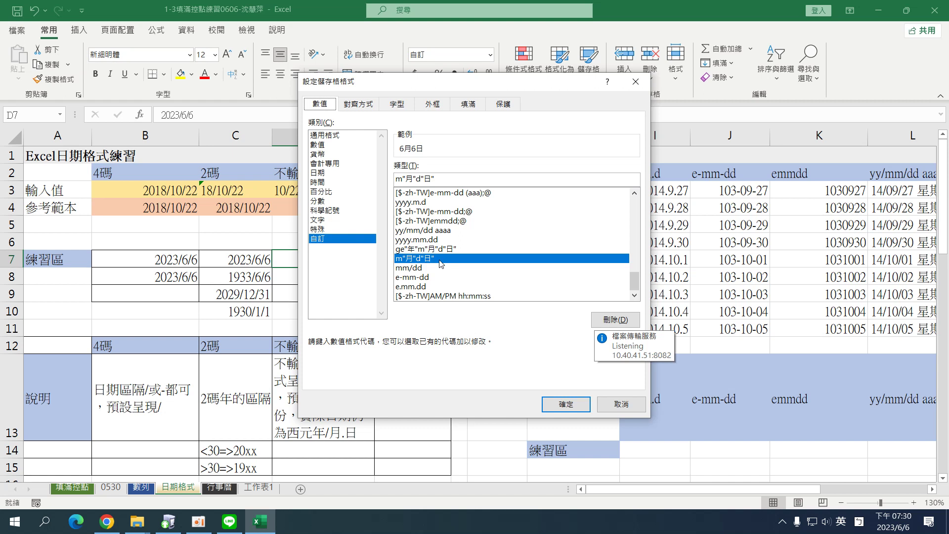
{"action": "left_click", "coordinate": [418, 262]}
{"action": "left_click", "coordinate": [562, 407]}
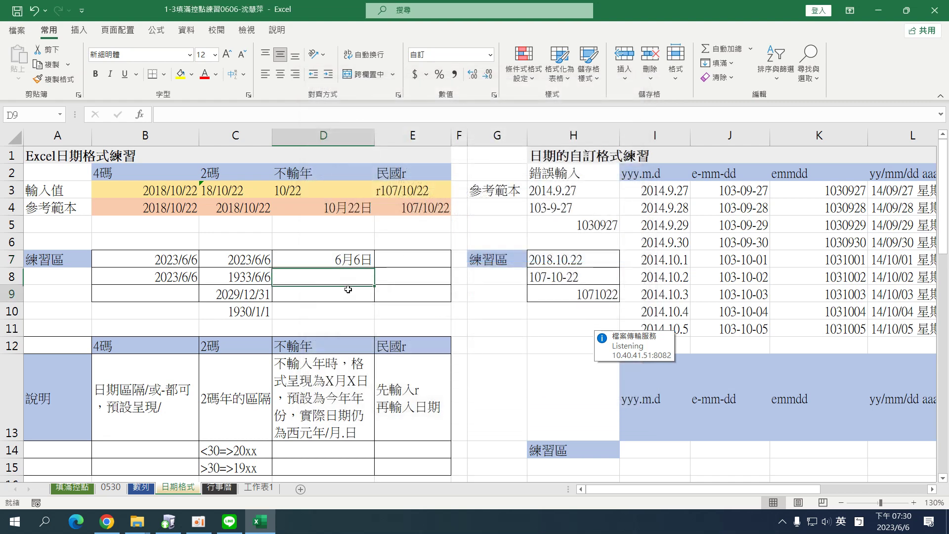
Enter 6/6 without a year in D8
{"action": "left_click", "coordinate": [361, 275]}
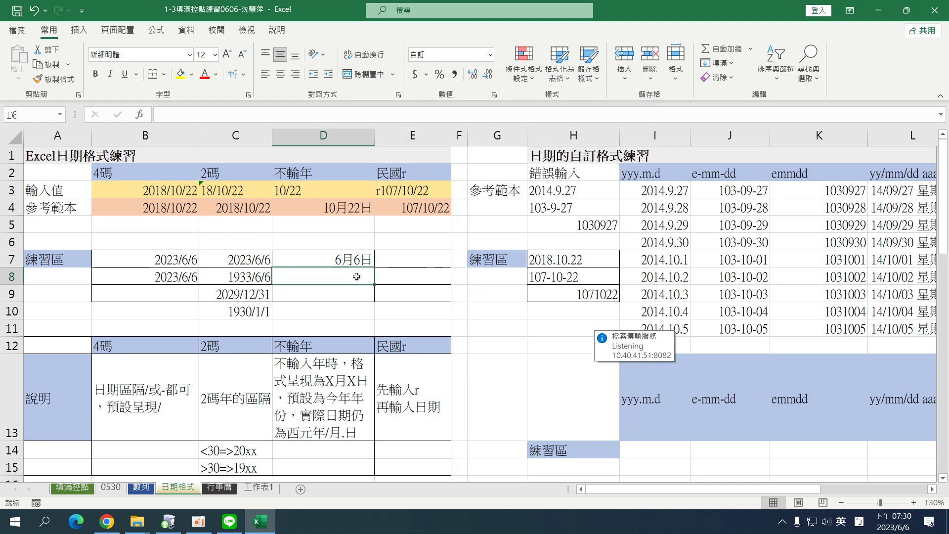
{"action": "type", "text": "6/6"}
{"action": "key", "text": "Return"}
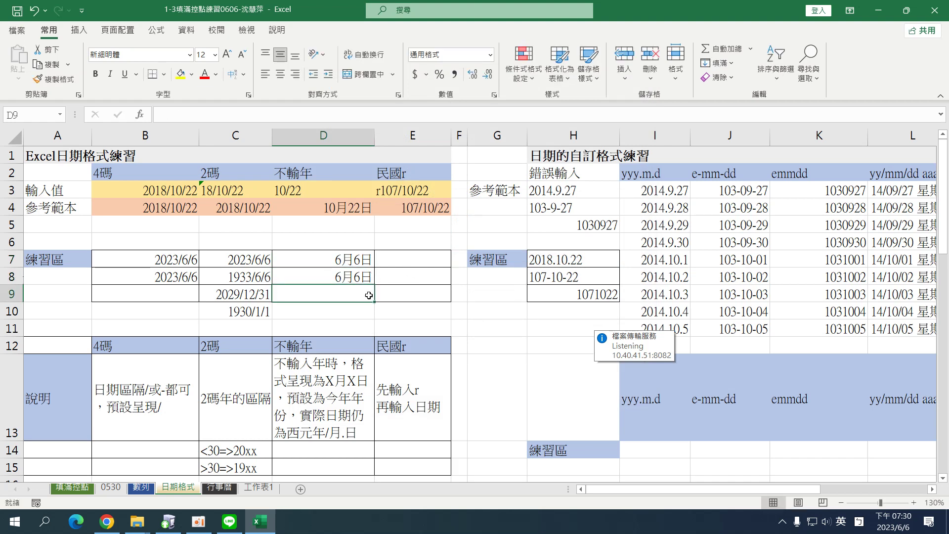
Replace the entry in D8 with the full date 2023/6/6 and check its stored value
{"action": "left_click", "coordinate": [359, 278]}
{"action": "type", "text": "2"}
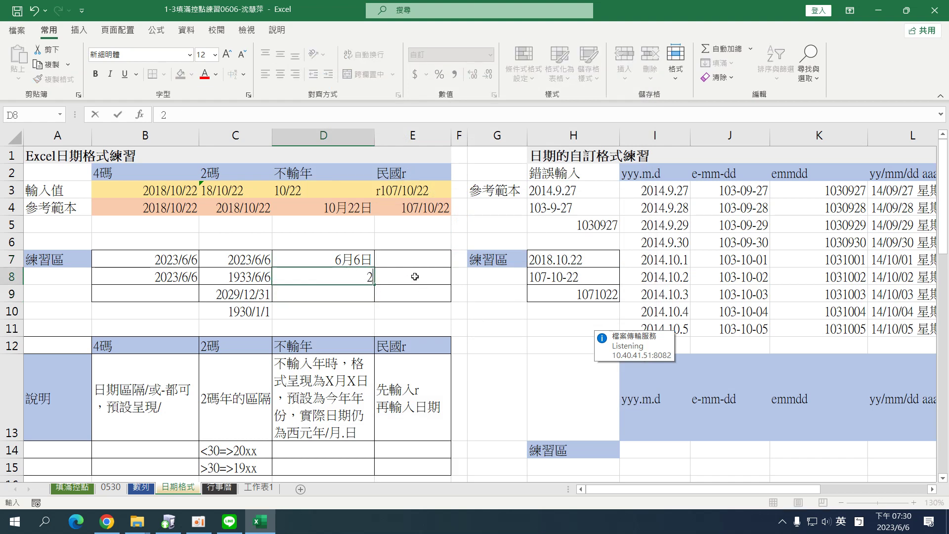
{"action": "type", "text": "023/6/6"}
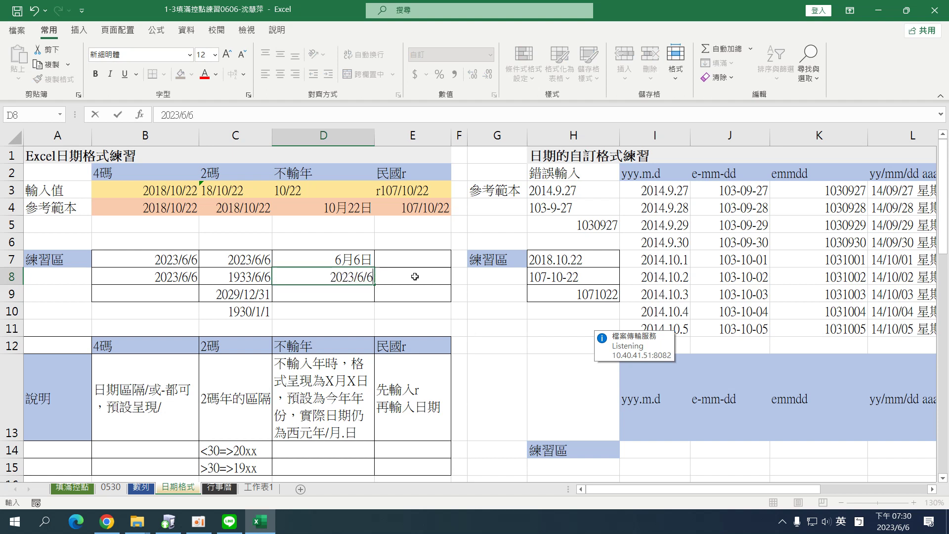
{"action": "key", "text": "Return"}
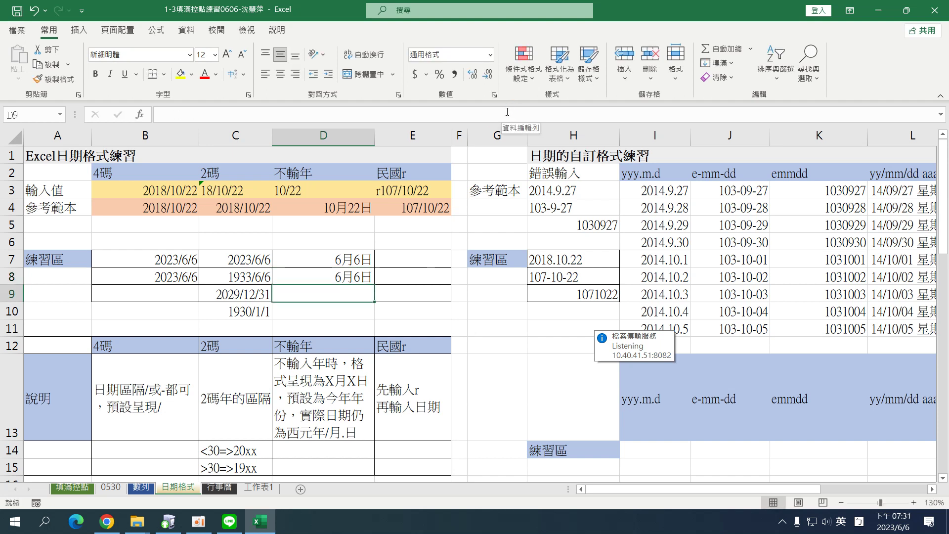
{"action": "left_click", "coordinate": [346, 275]}
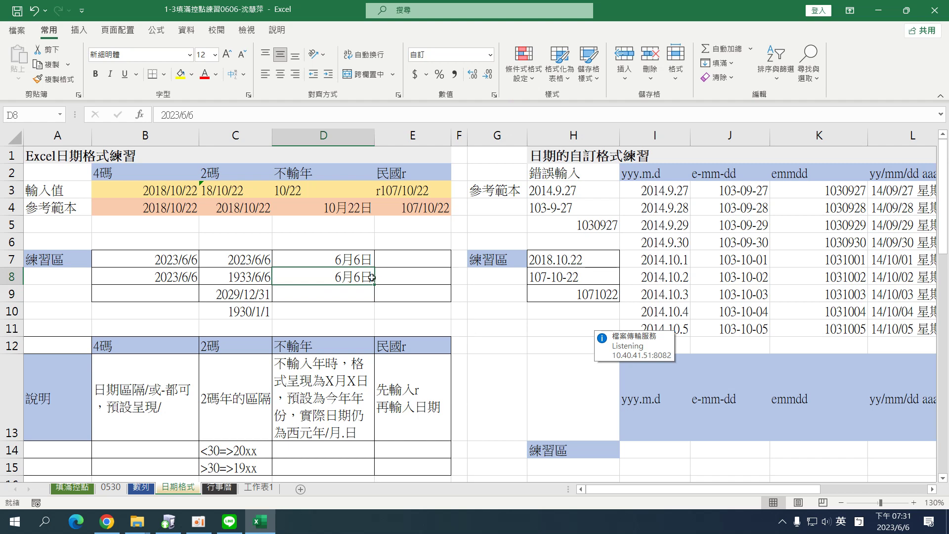
Apply the short date format (簡短日期) to D8 and view the available date types in the cell format settings
{"action": "left_click", "coordinate": [490, 55]}
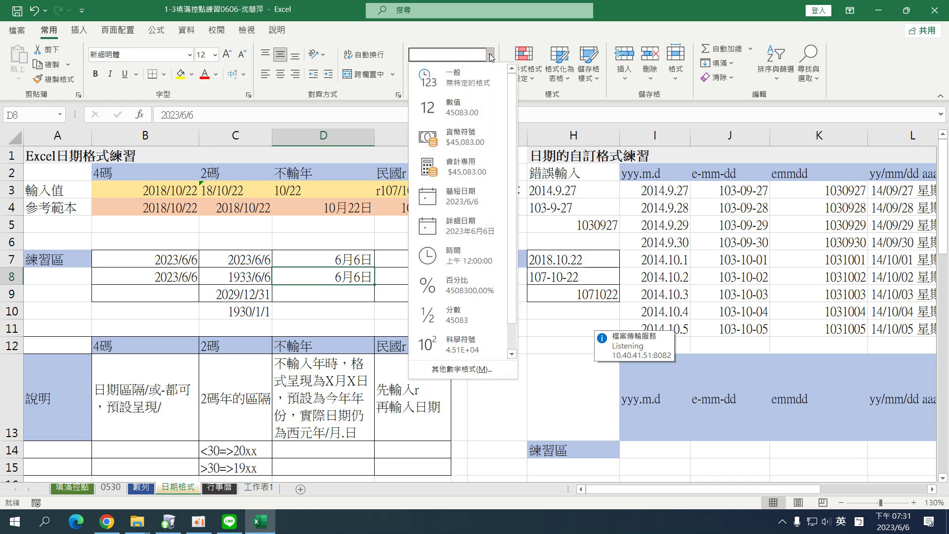
{"action": "left_click", "coordinate": [465, 200]}
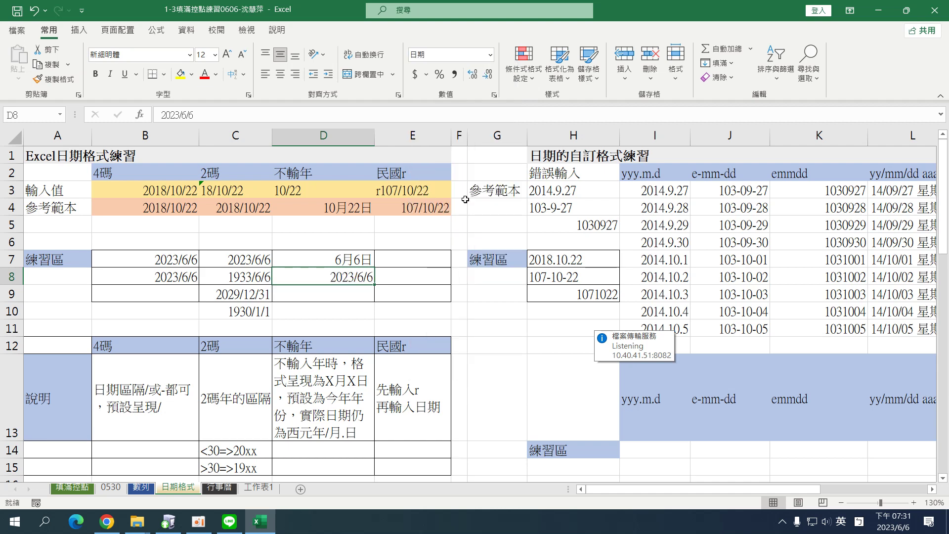
{"action": "left_click", "coordinate": [489, 54]}
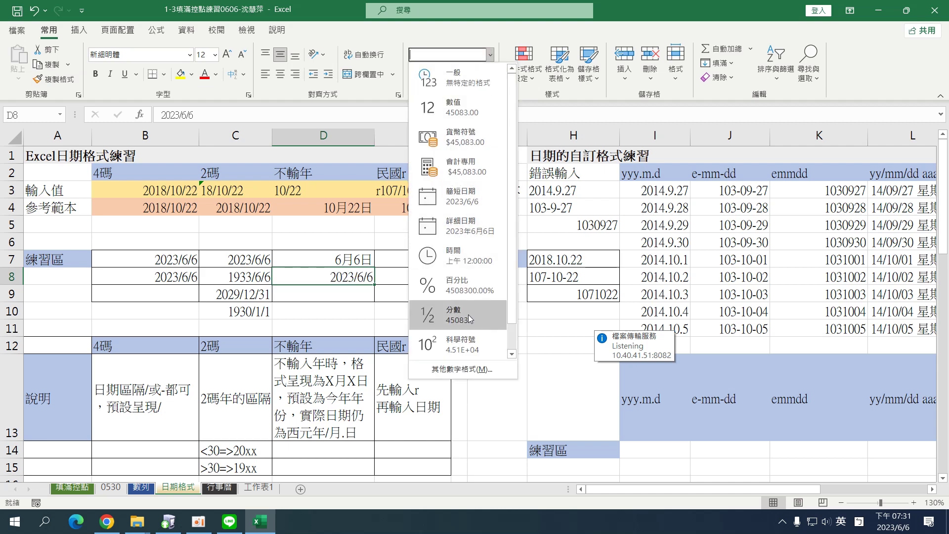
{"action": "left_click", "coordinate": [461, 370]}
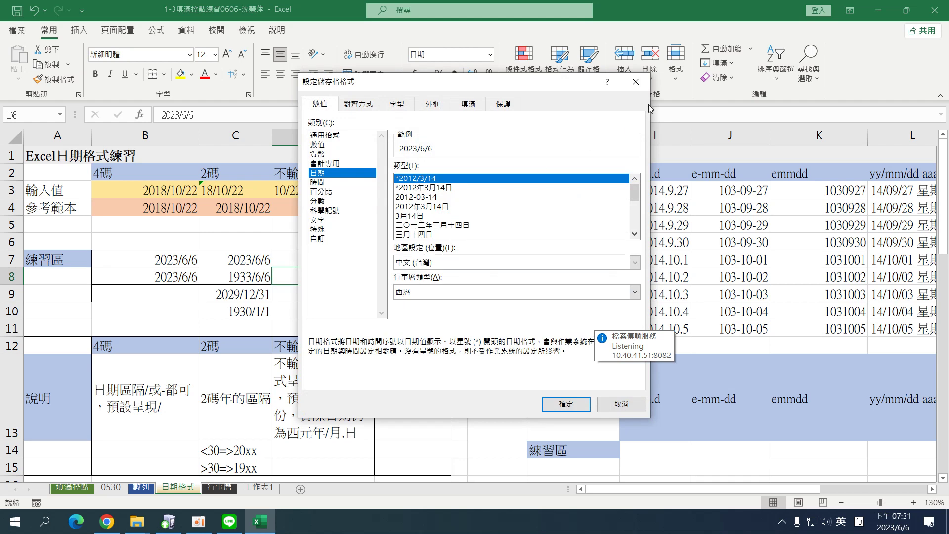
{"action": "left_click", "coordinate": [636, 82]}
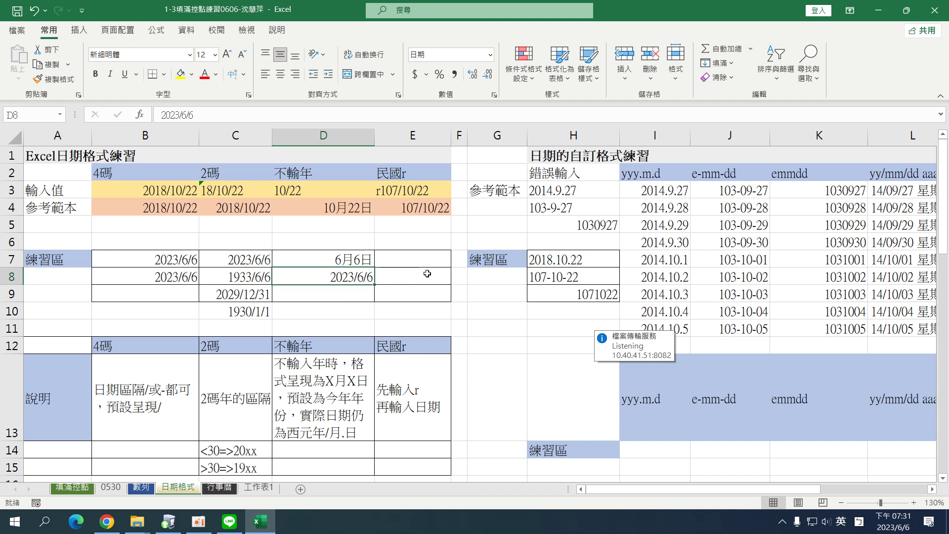
Clear the content of D8 and reset its number format to General (一般)
{"action": "key", "text": "Delete"}
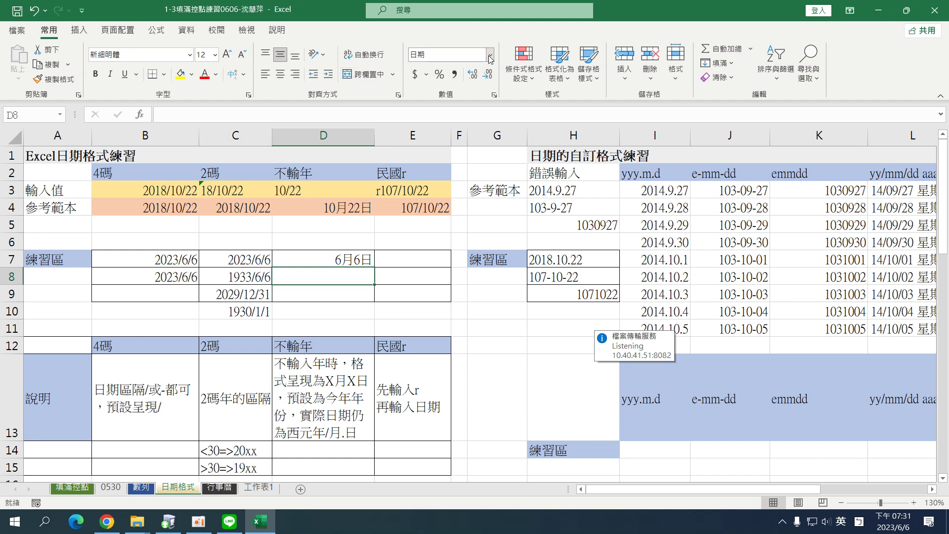
{"action": "left_click", "coordinate": [490, 59]}
{"action": "left_click", "coordinate": [448, 79]}
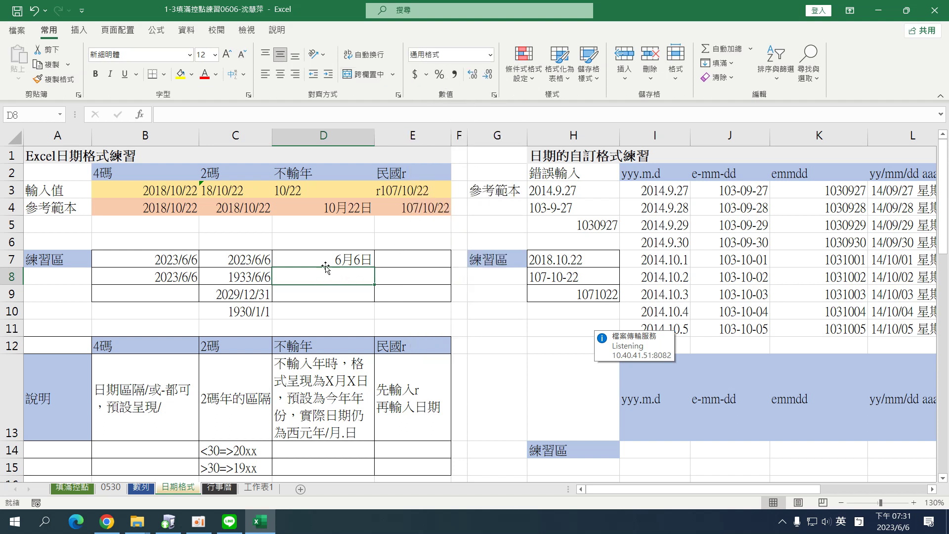
Enter the full date 2023/6/6 in D8
{"action": "type", "text": "2023"}
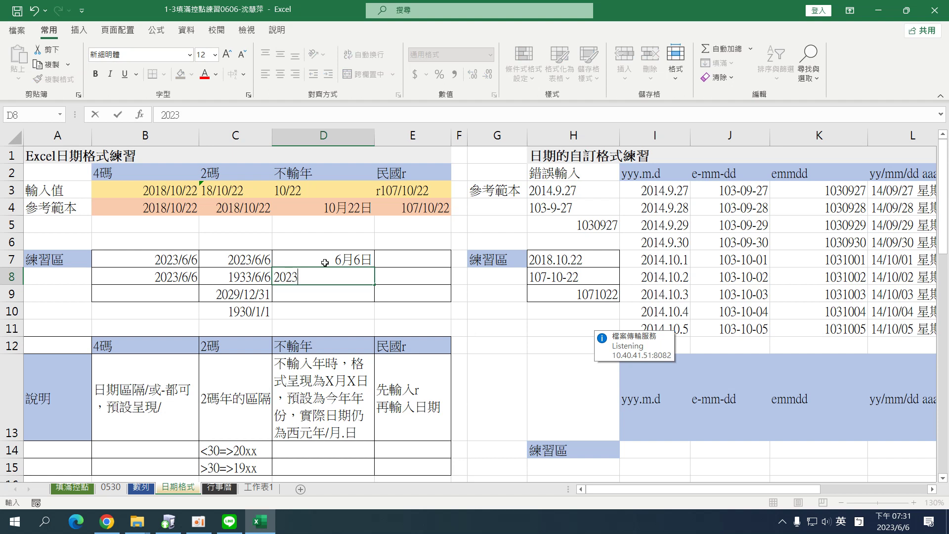
{"action": "type", "text": "/6/6"}
{"action": "key", "text": "Return"}
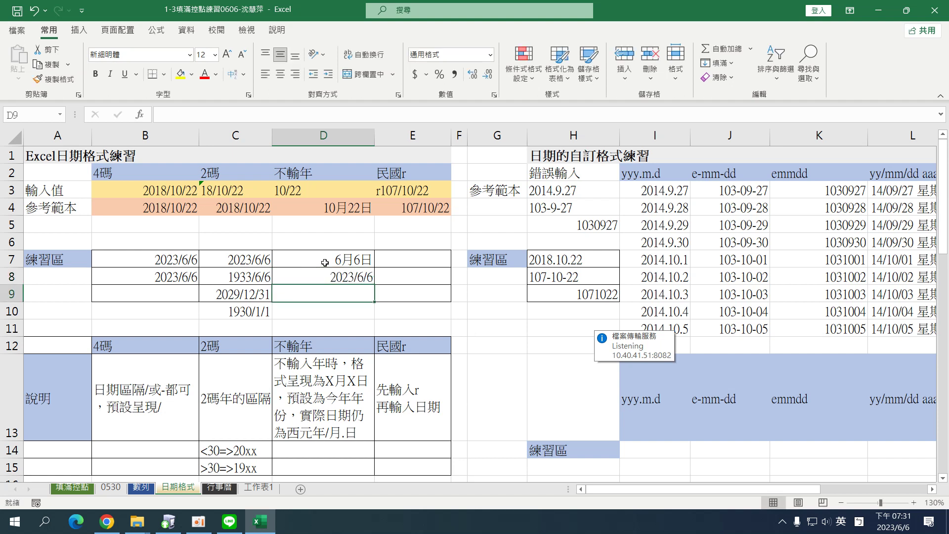
Compare the number formats of D7 and D8, and inspect D8's custom format code without changing it
{"action": "left_click", "coordinate": [353, 278]}
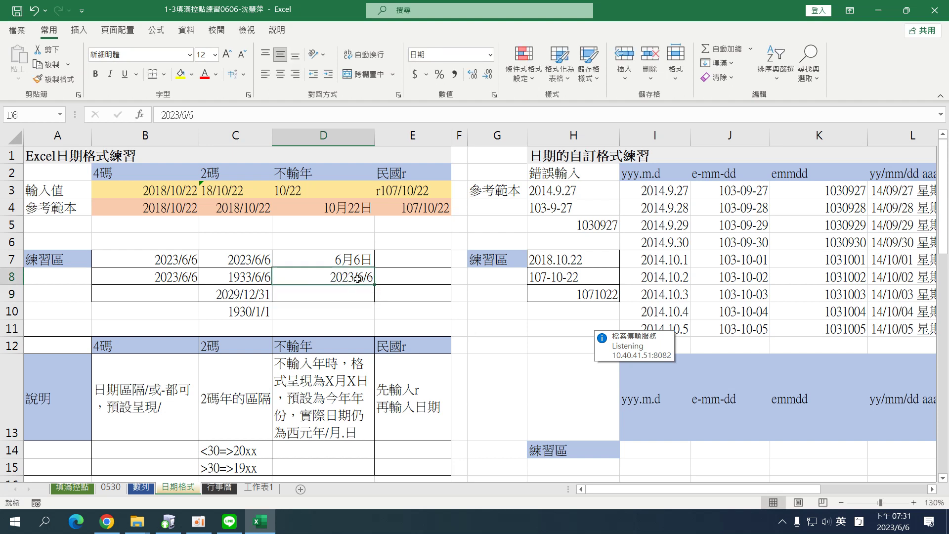
{"action": "left_click", "coordinate": [352, 261]}
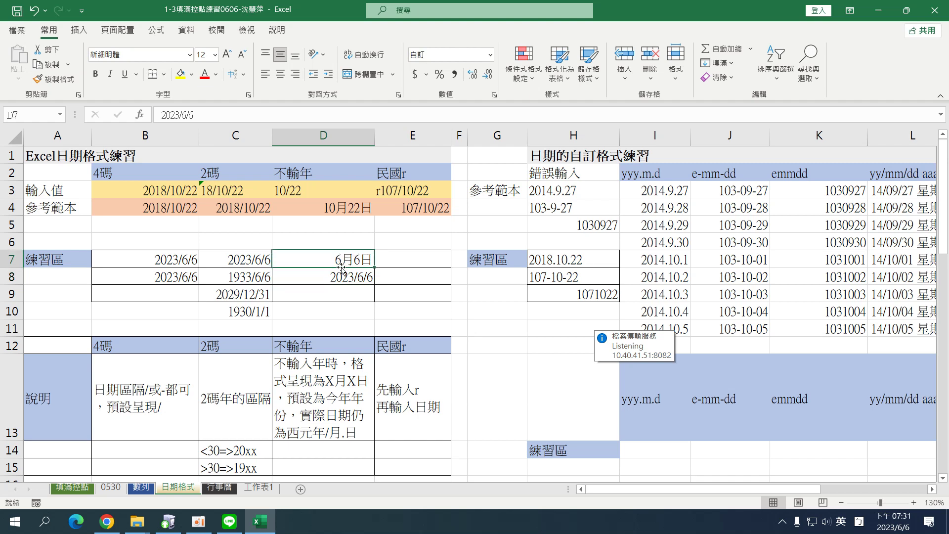
{"action": "left_click", "coordinate": [344, 279]}
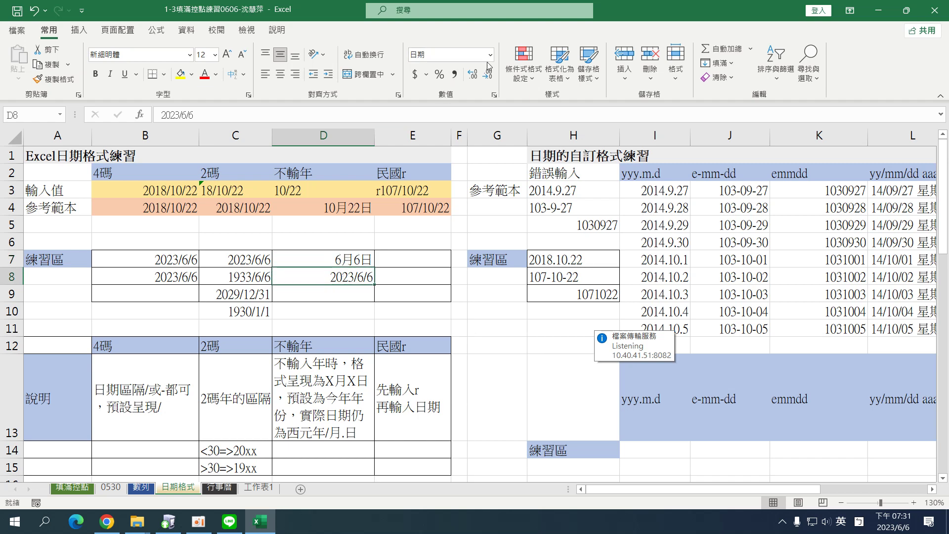
{"action": "left_click", "coordinate": [492, 95]}
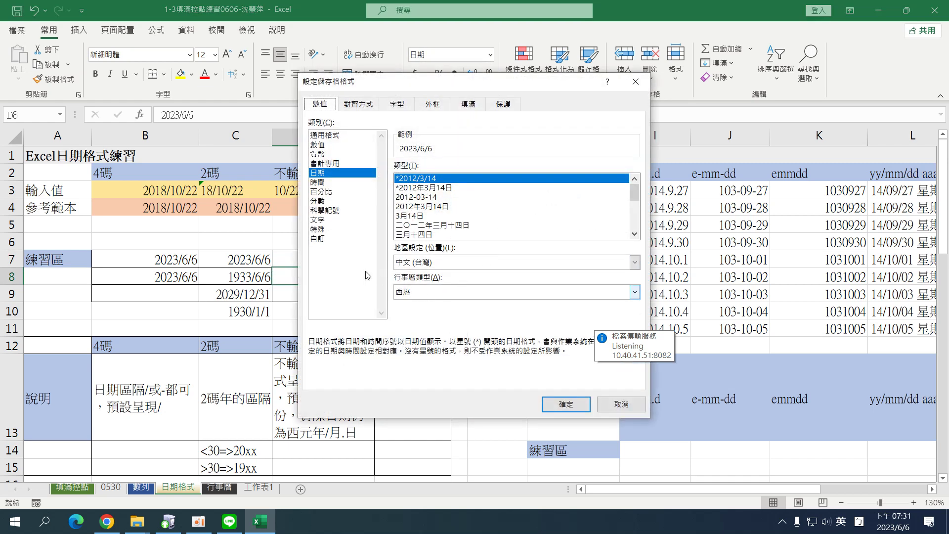
{"action": "left_click", "coordinate": [326, 239]}
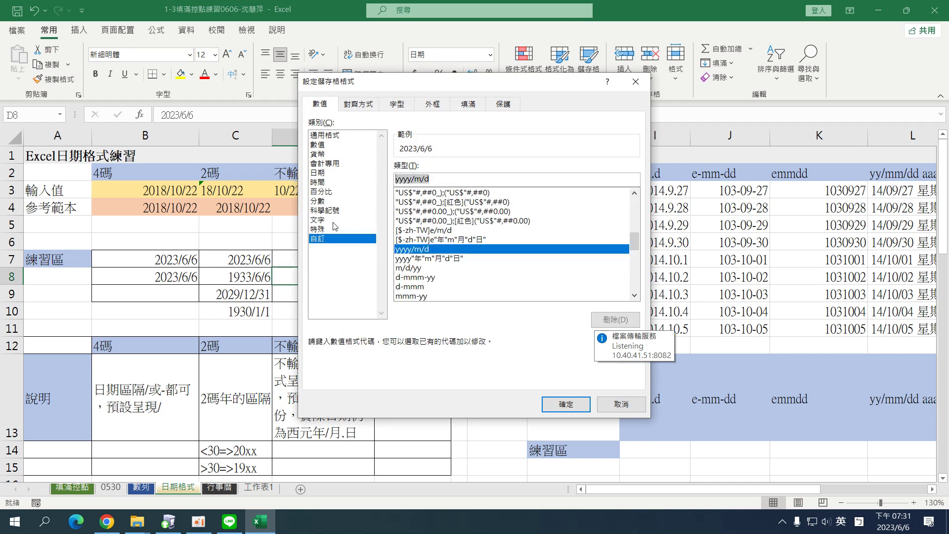
{"action": "left_click", "coordinate": [623, 408]}
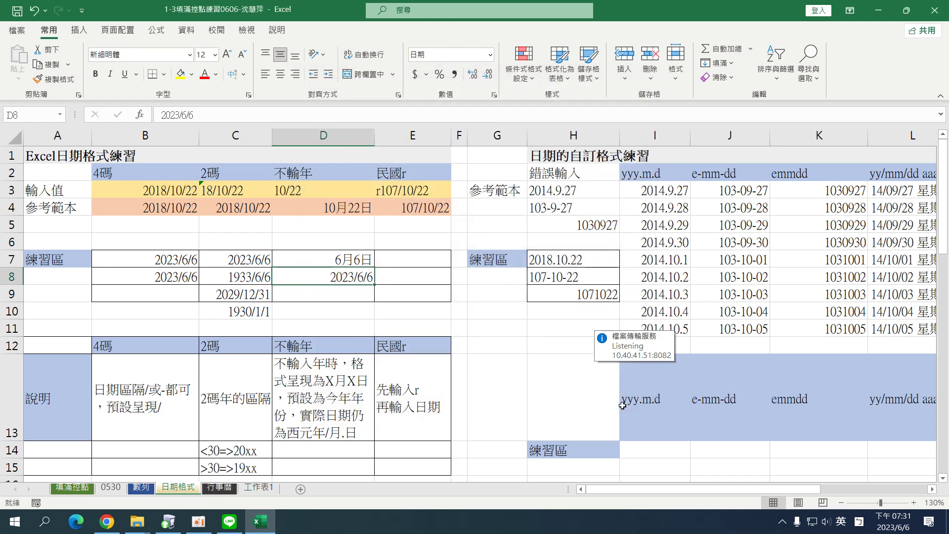
Enter the date 112/6/6 in E7 without an r prefix and check its content in the formula bar
{"action": "left_click", "coordinate": [448, 294]}
{"action": "left_click", "coordinate": [422, 256]}
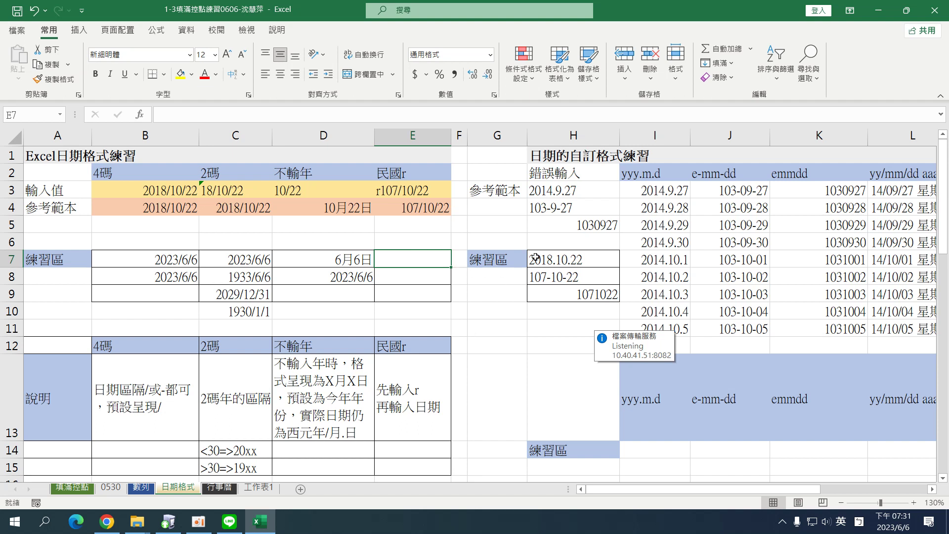
{"action": "type", "text": "112"}
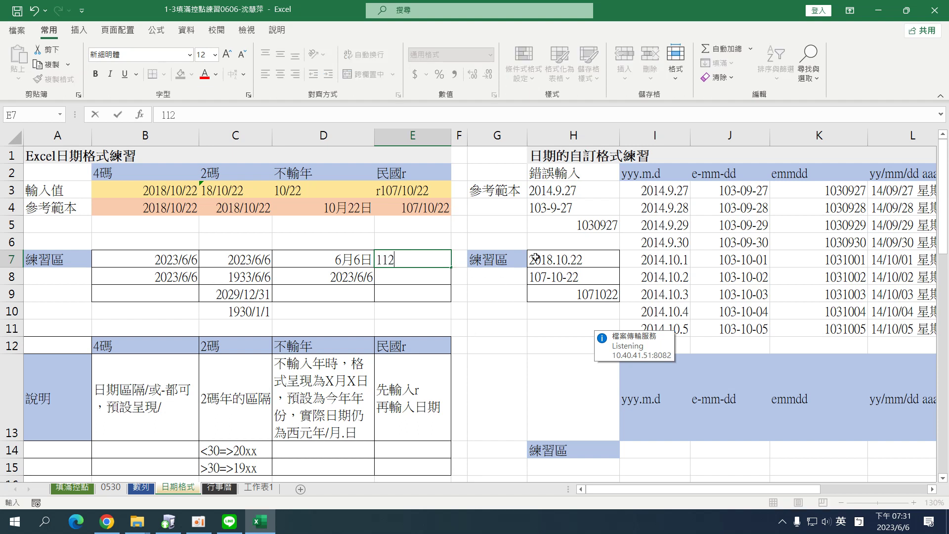
{"action": "type", "text": "/6/6"}
{"action": "key", "text": "Return"}
{"action": "left_click", "coordinate": [417, 260]}
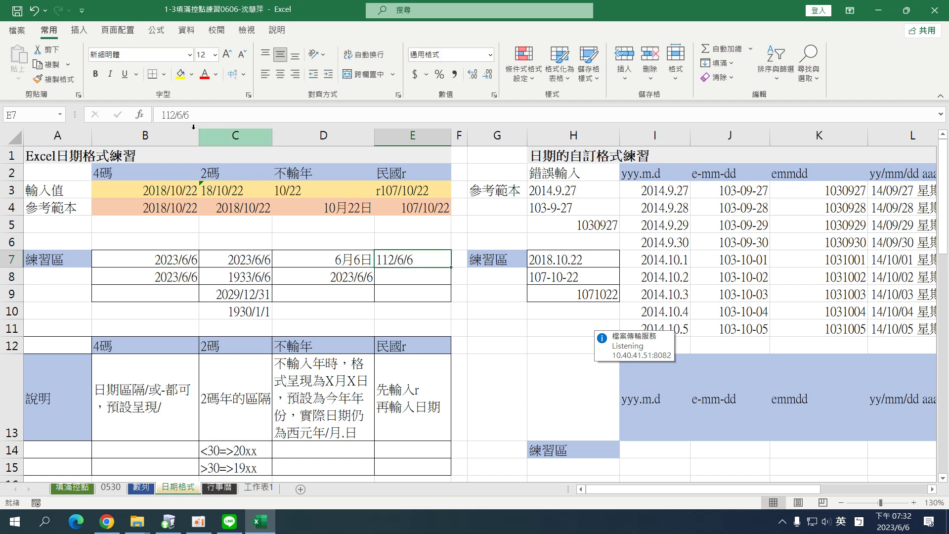
{"action": "left_click_drag", "start_coordinate": [163, 114], "coordinate": [178, 114]}
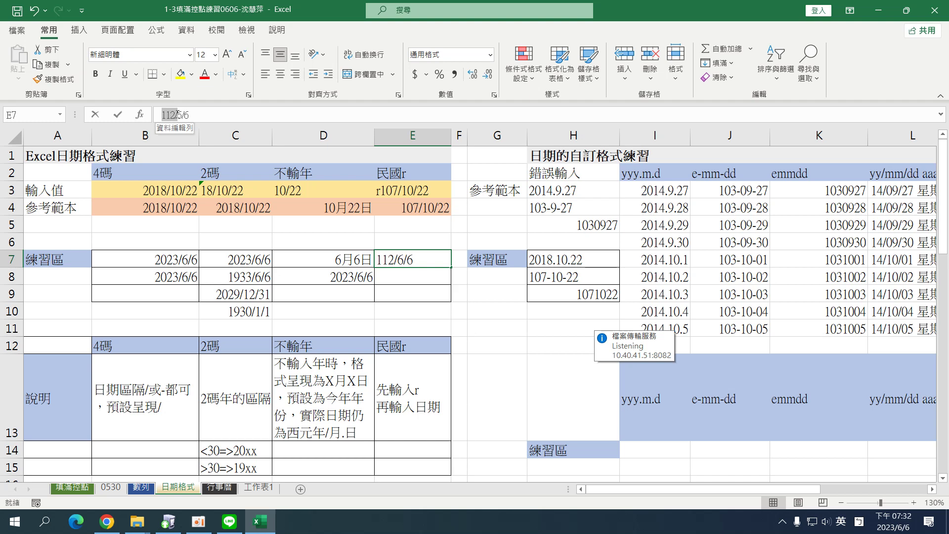
{"action": "key", "text": "Return"}
Clear E7 and enter the Republic-era (民國) date with the r prefix as r112/6/6
{"action": "left_click", "coordinate": [394, 262]}
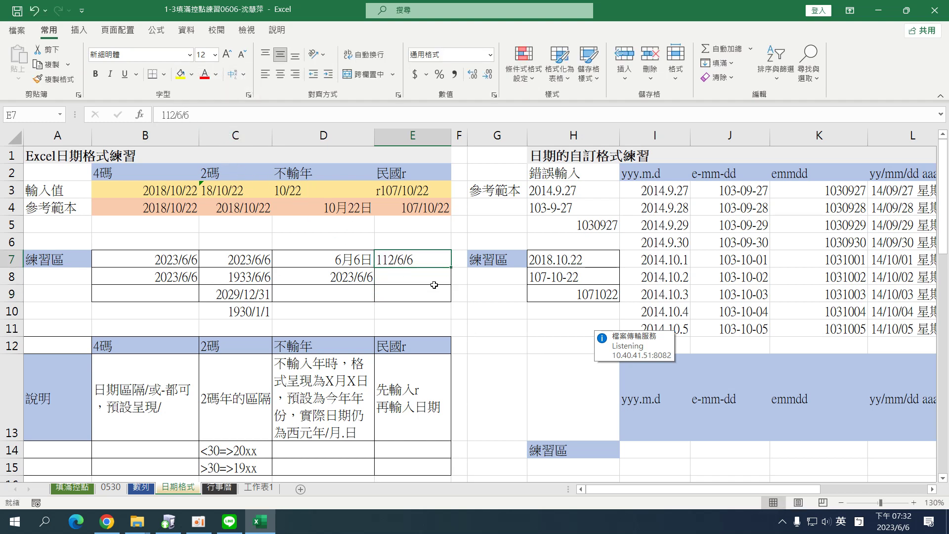
{"action": "key", "text": "Delete"}
{"action": "type", "text": "r"}
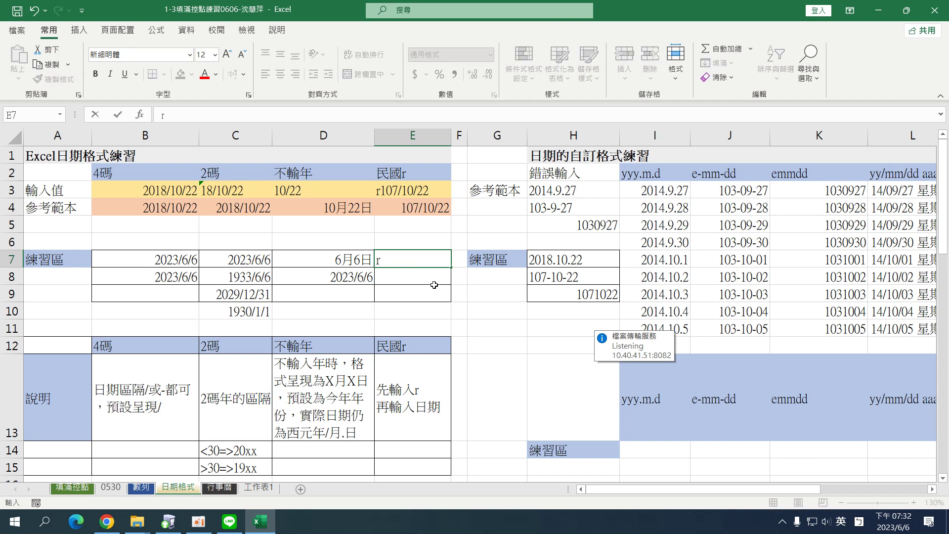
{"action": "type", "text": "112/6/6"}
{"action": "key", "text": "Return"}
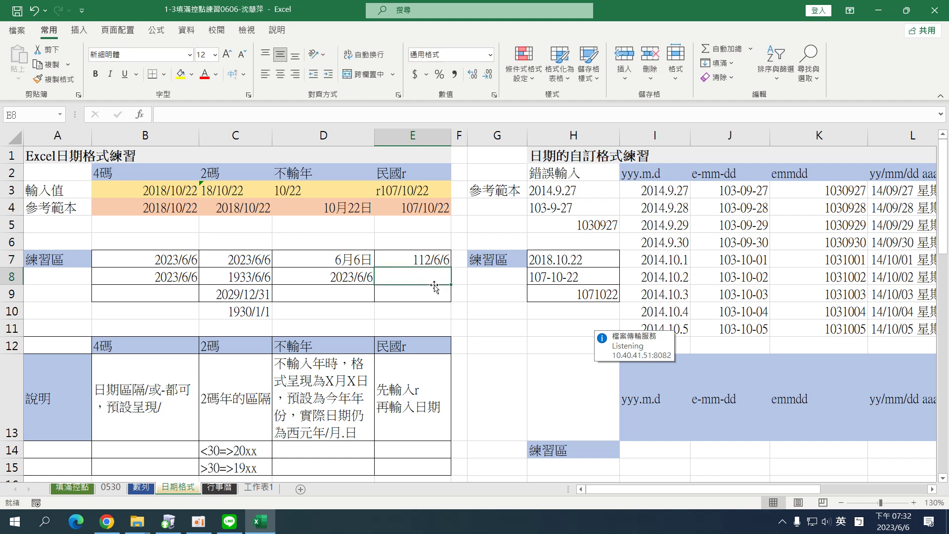
Inspect the date value stored in E7 in the formula bar without changing it
{"action": "left_click", "coordinate": [435, 261]}
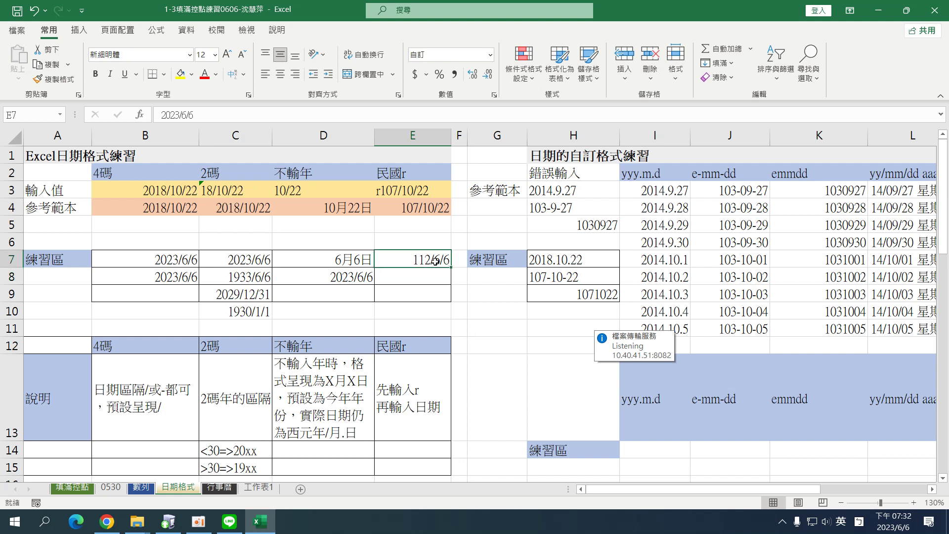
{"action": "double_click", "coordinate": [163, 115]}
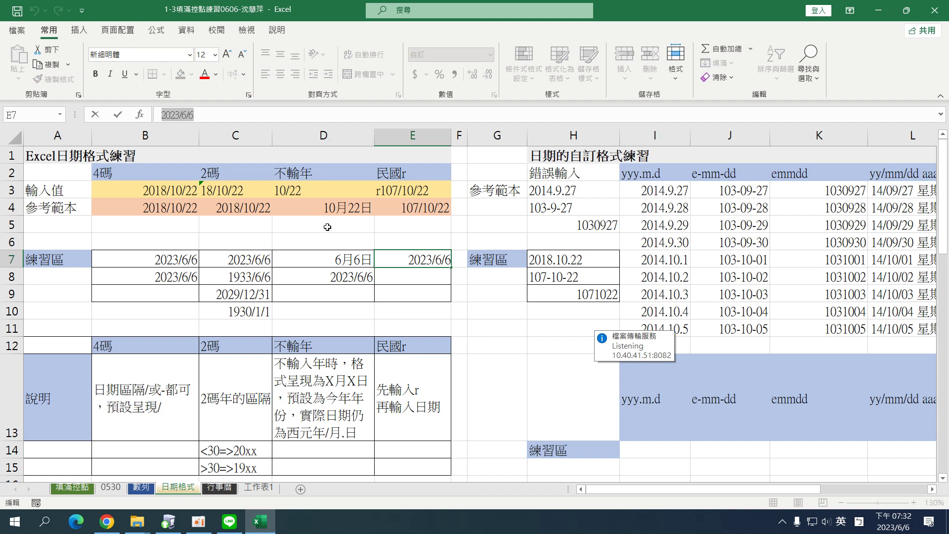
{"action": "left_click", "coordinate": [412, 286]}
{"action": "left_click", "coordinate": [409, 259]}
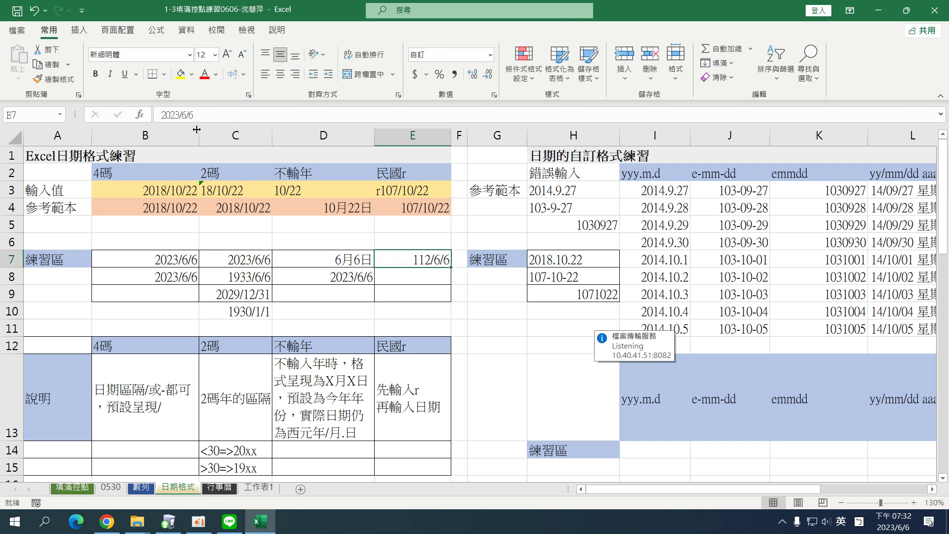
{"action": "left_click_drag", "start_coordinate": [163, 117], "coordinate": [215, 114]}
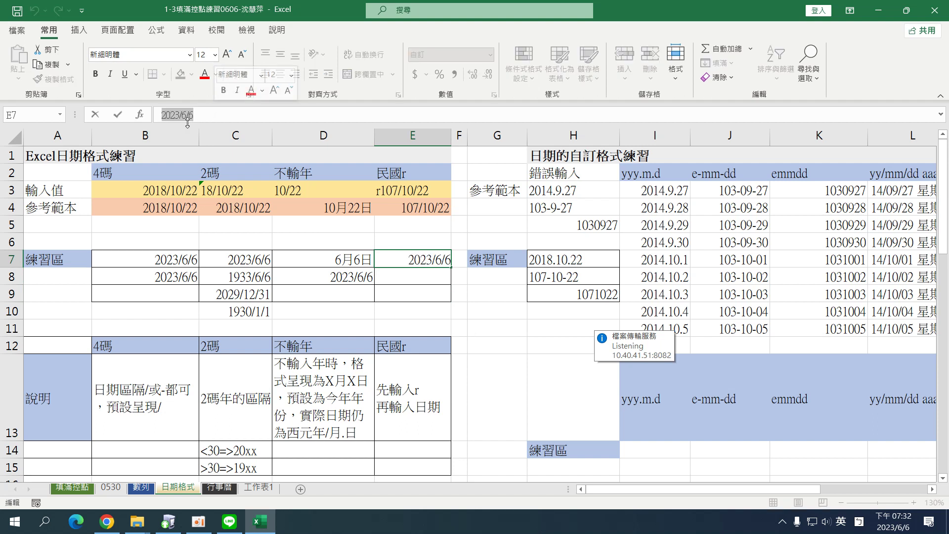
{"action": "key", "text": "Return"}
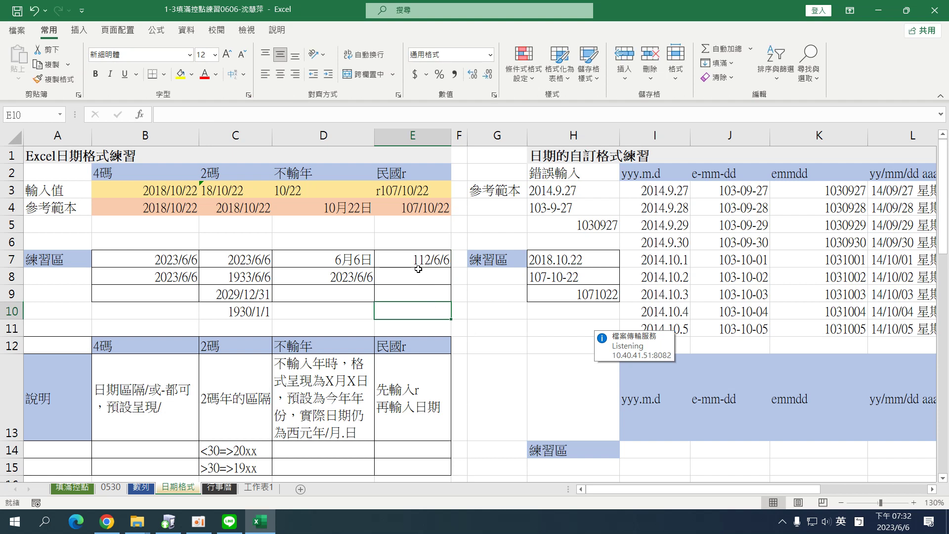
Enter the Republic-era (民國) date r85/9/9 in E8 and check its stored value
{"action": "type", "text": "r"}
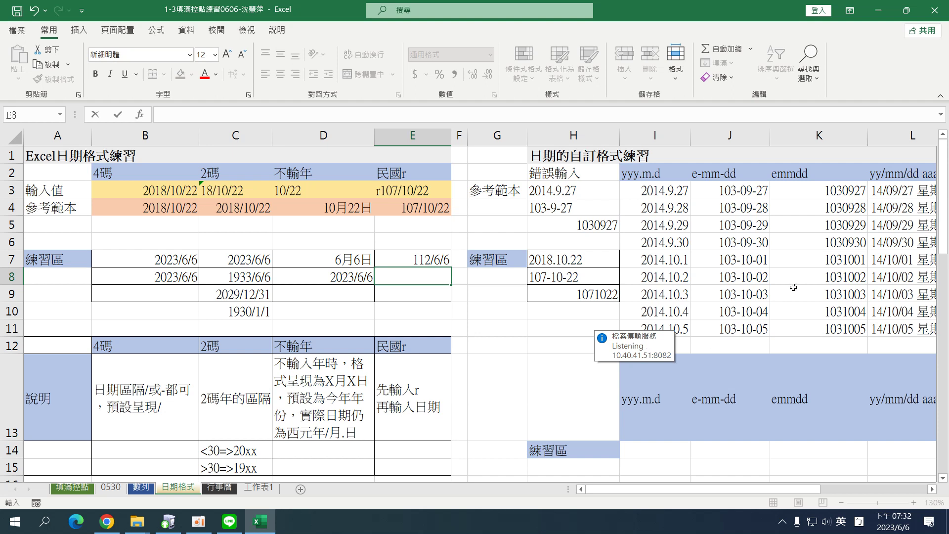
{"action": "type", "text": "85/9/9"}
{"action": "left_click", "coordinate": [377, 277]}
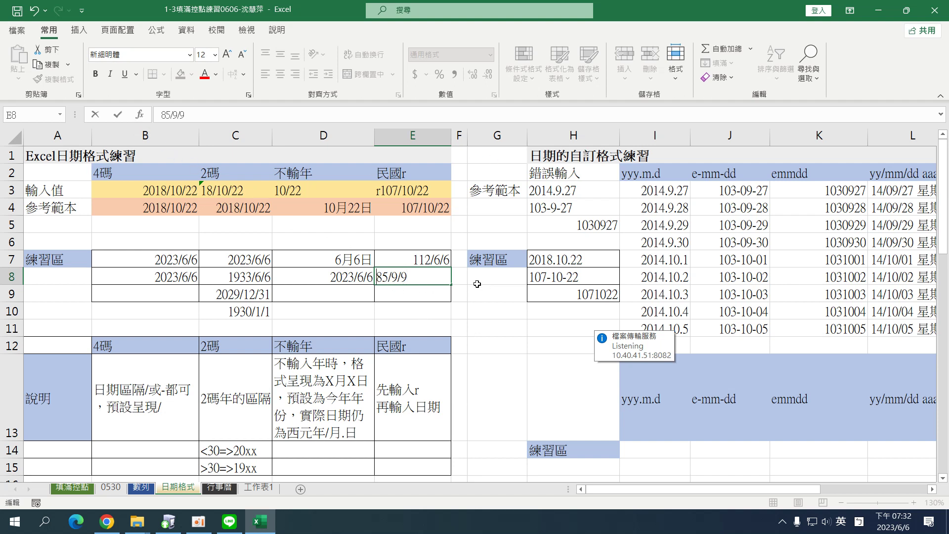
{"action": "type", "text": "r"}
{"action": "key", "text": "Return"}
{"action": "left_click", "coordinate": [425, 281]}
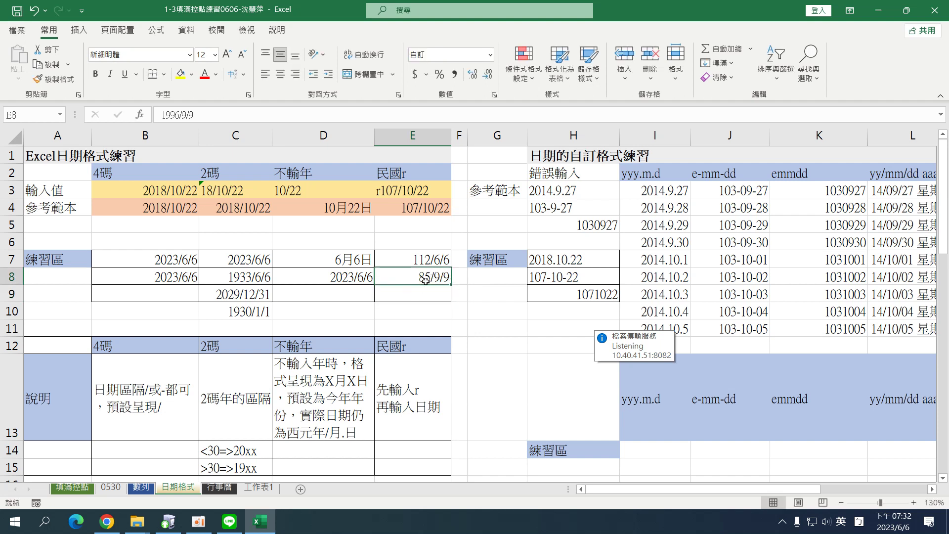